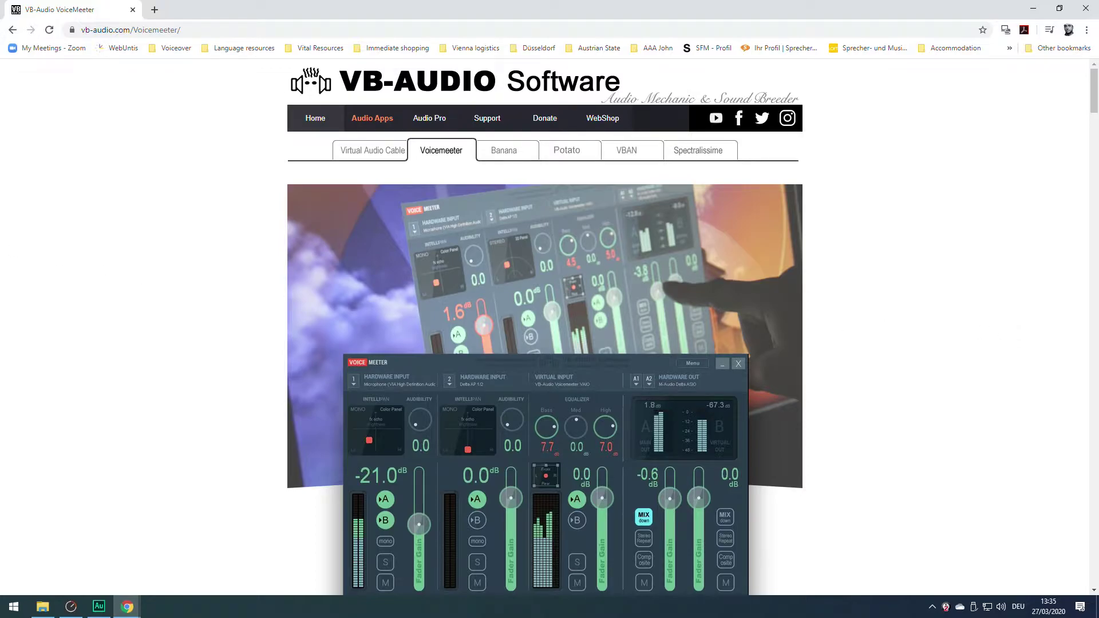
Step: Browse the VB-Audio Voicemeeter download section and the VB-CABLE page, then close Chrome
key(alt+Tab)
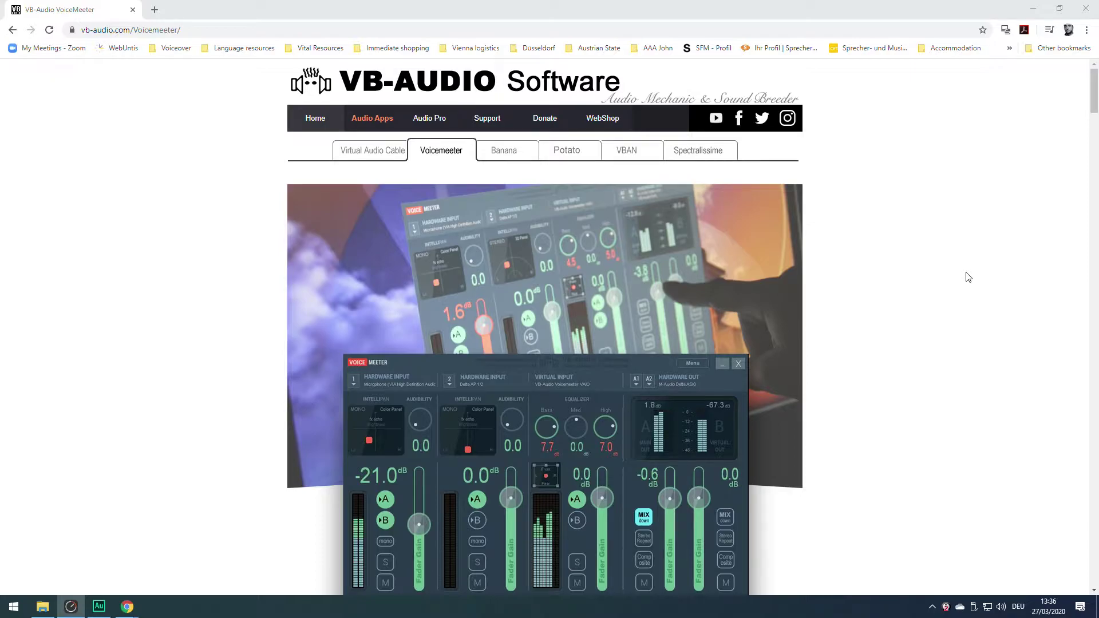
click(195, 30)
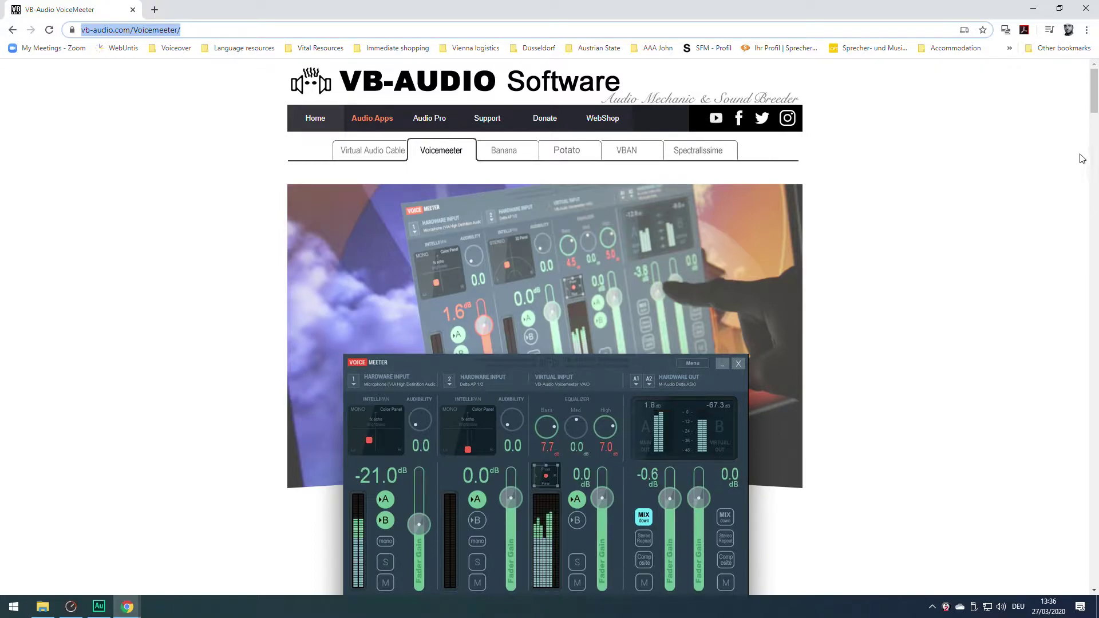
drag(1094, 102, 1096, 140)
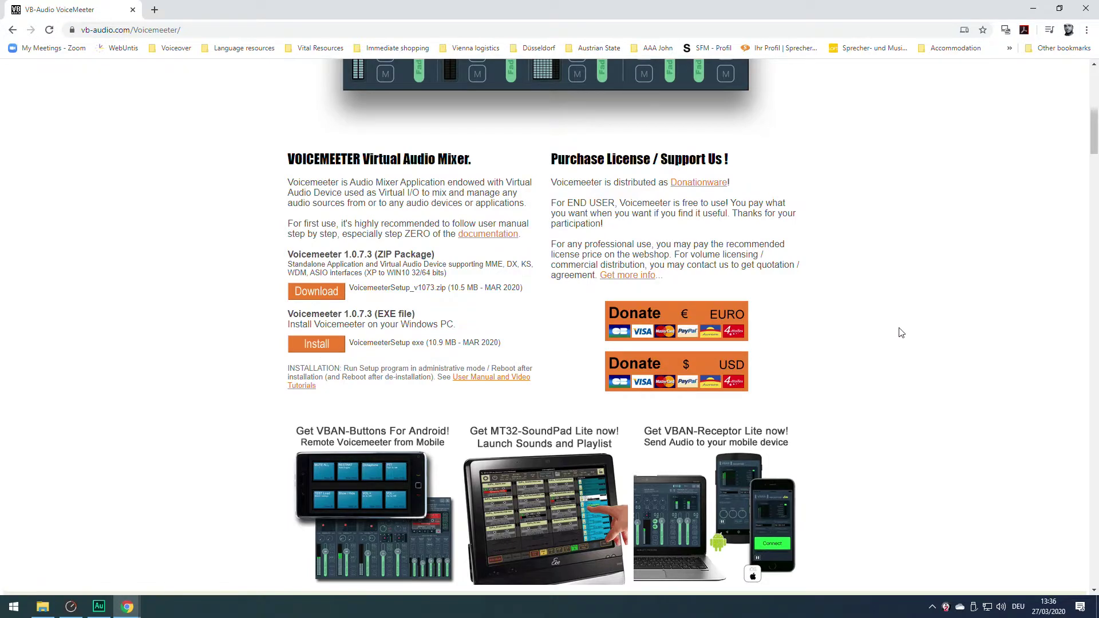
scroll(898, 327, up, 7)
scroll(862, 288, up, 2)
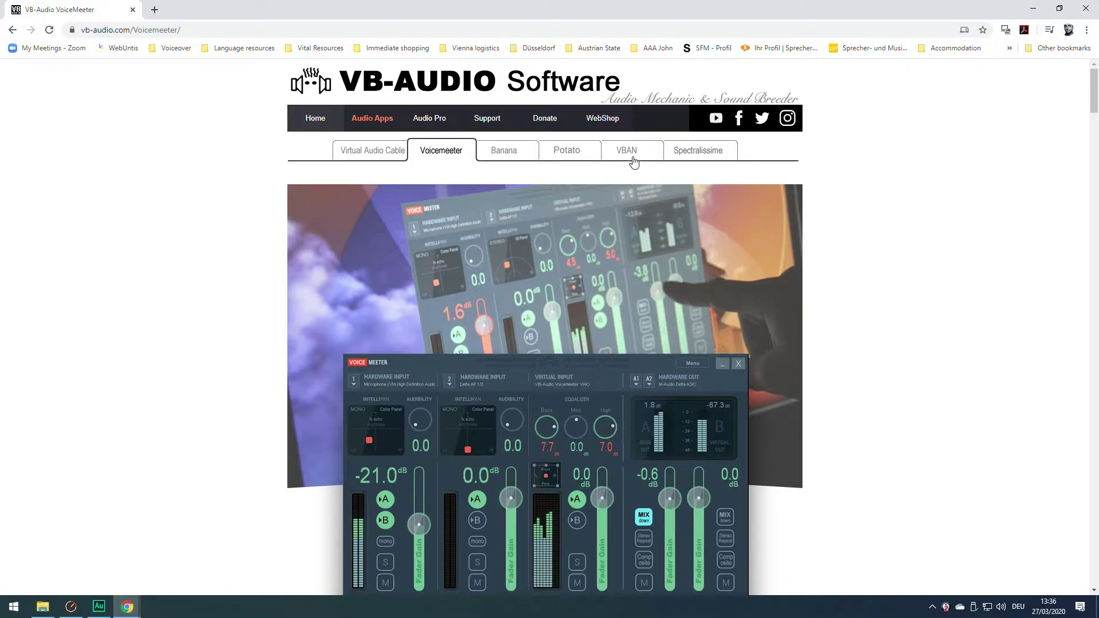
click(378, 155)
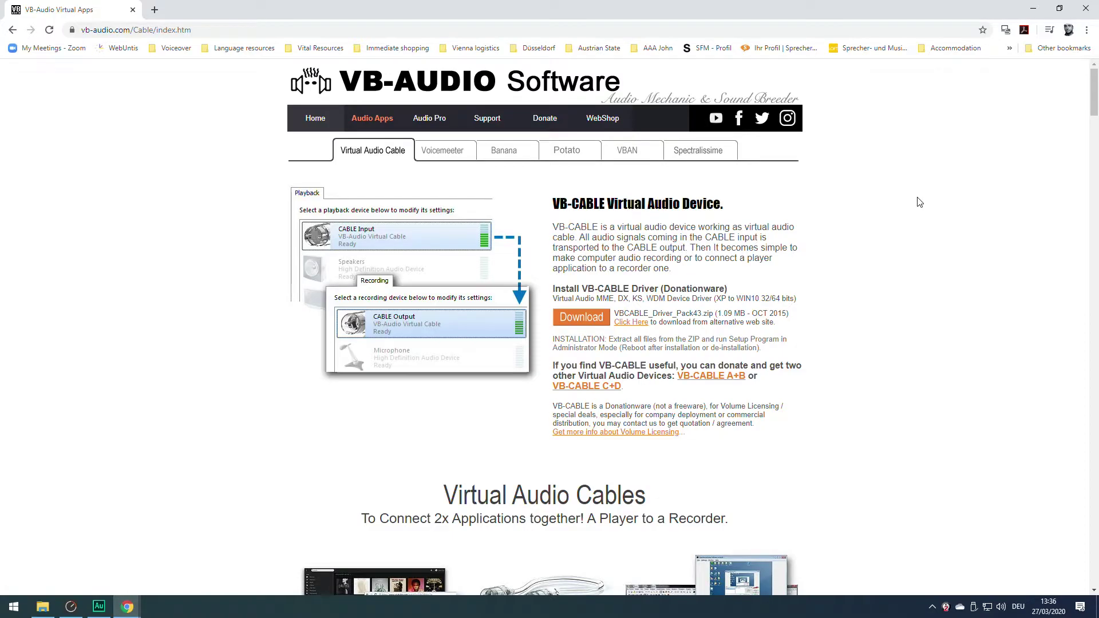
click(1088, 10)
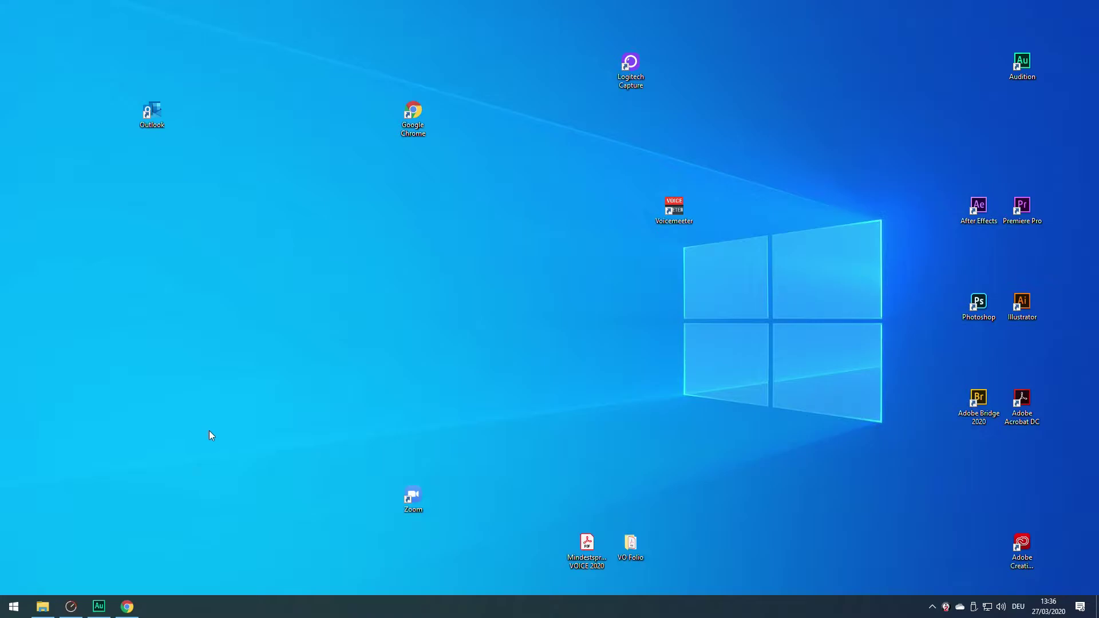
Step: Open Windows Settings on the System › Sound page
click(14, 608)
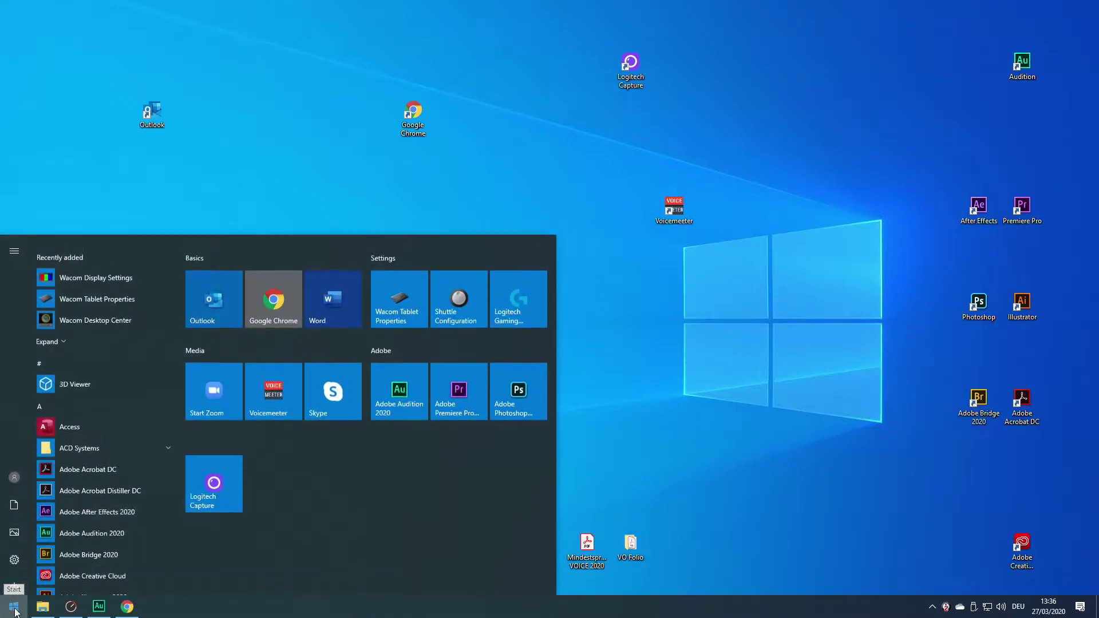
mouse_move(13, 555)
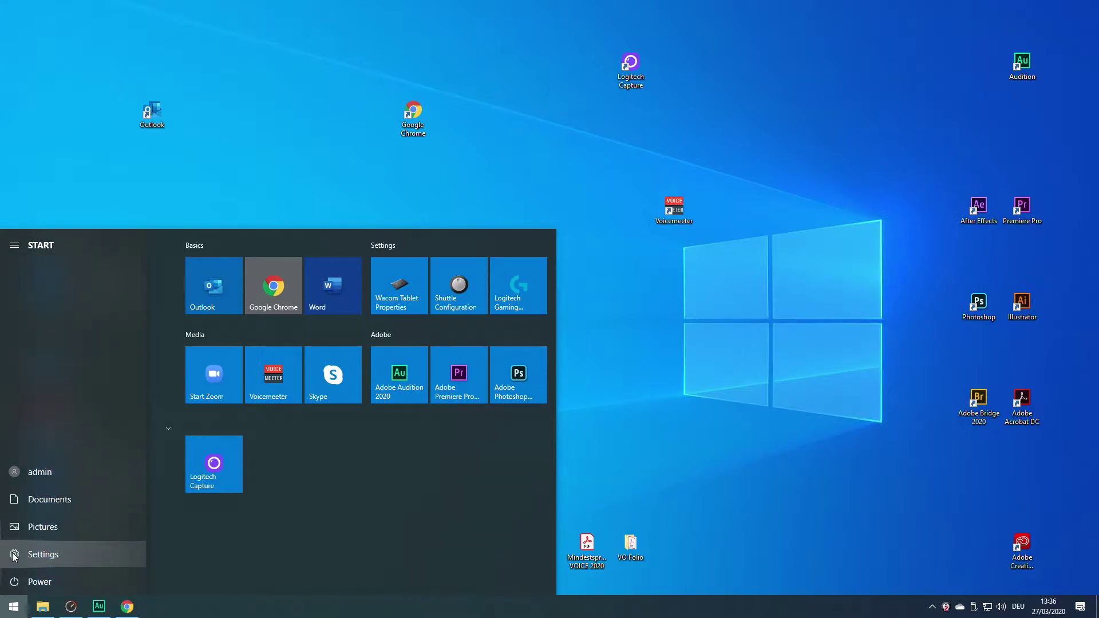
click(13, 555)
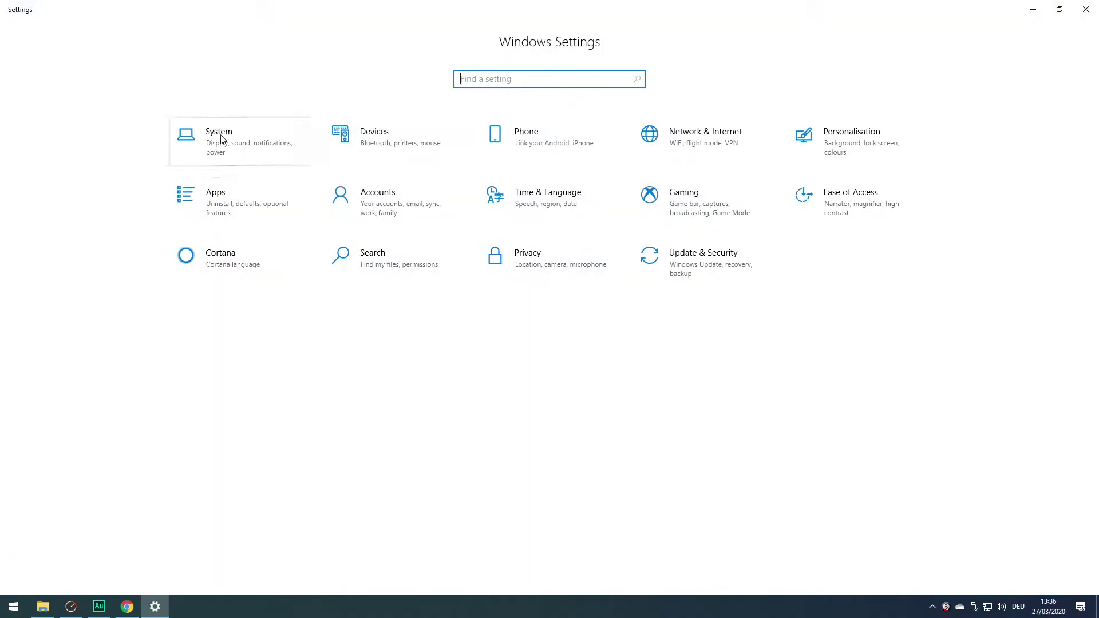
click(222, 140)
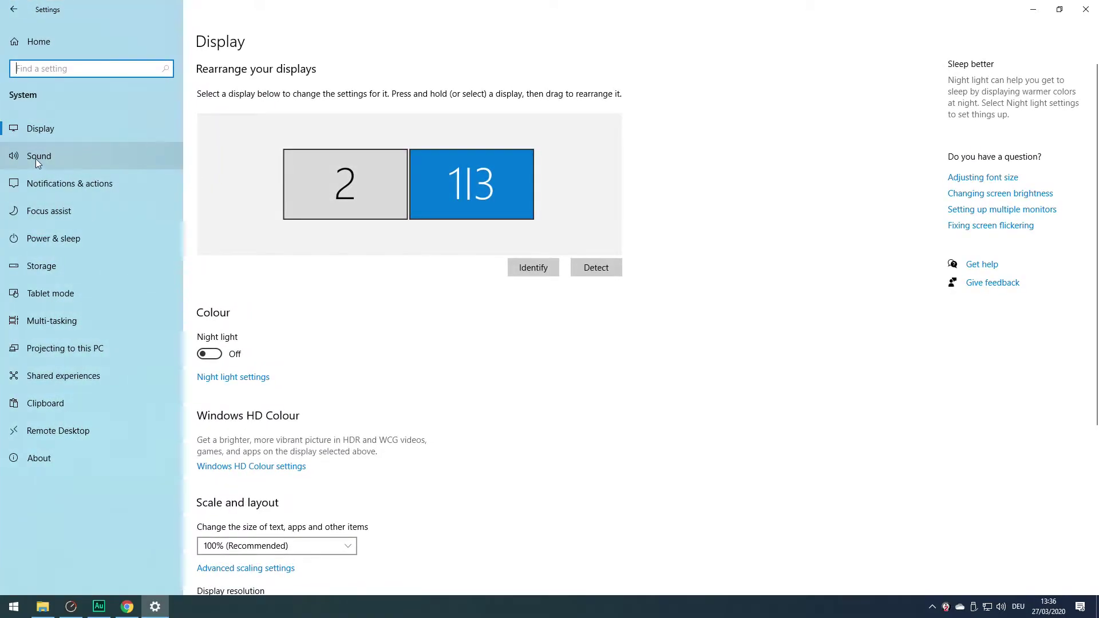
click(36, 159)
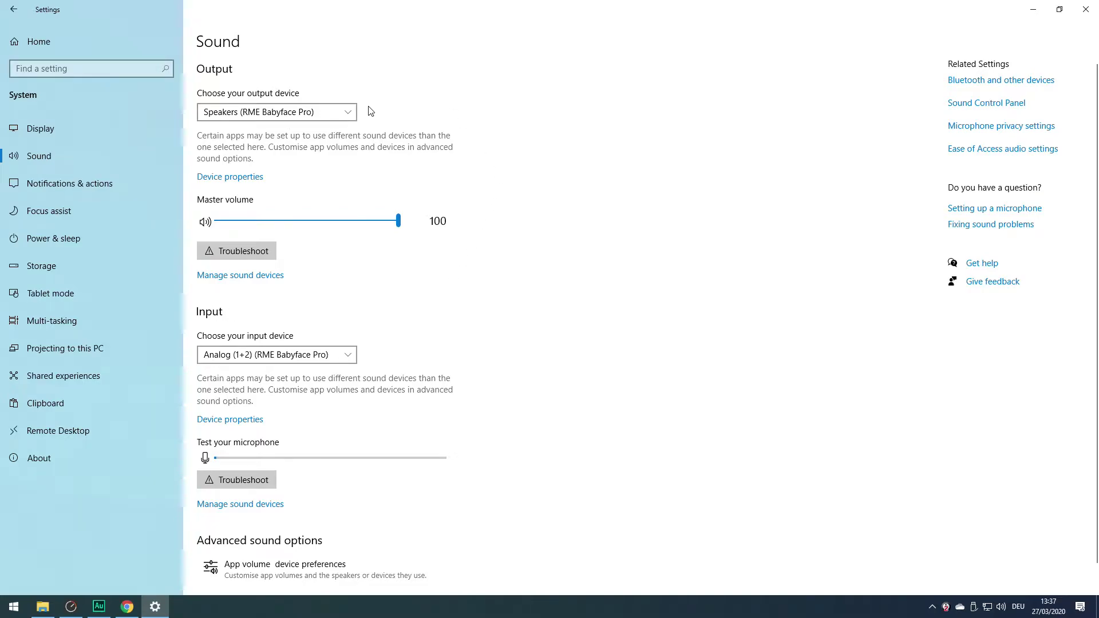
Step: Set the Windows output device to VoiceMeeter Input and input device to VoiceMeeter Output
click(349, 113)
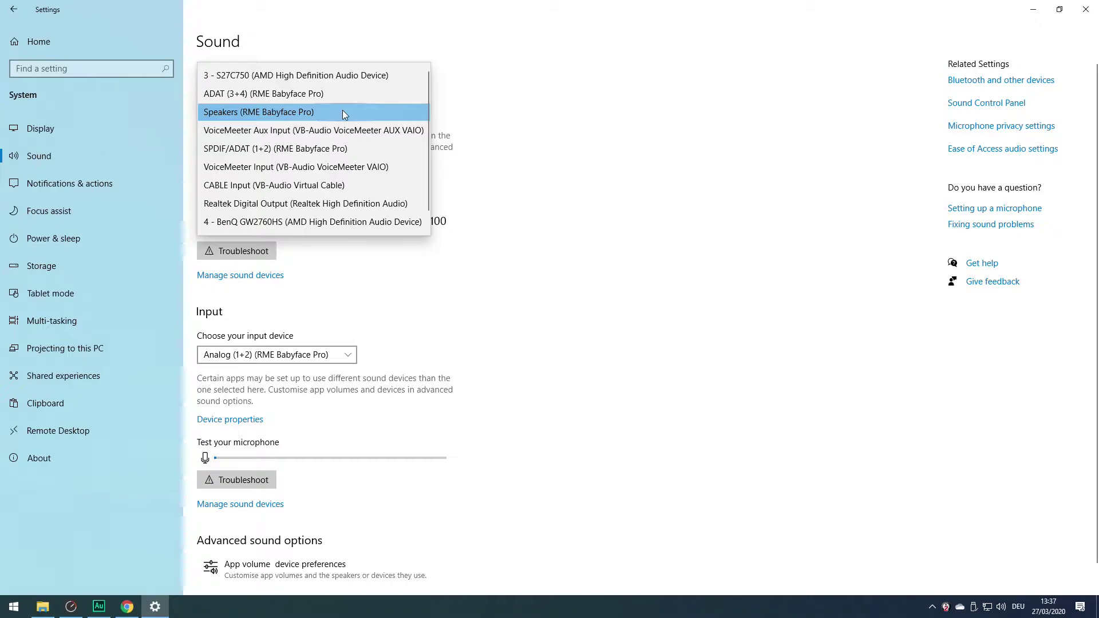
click(280, 168)
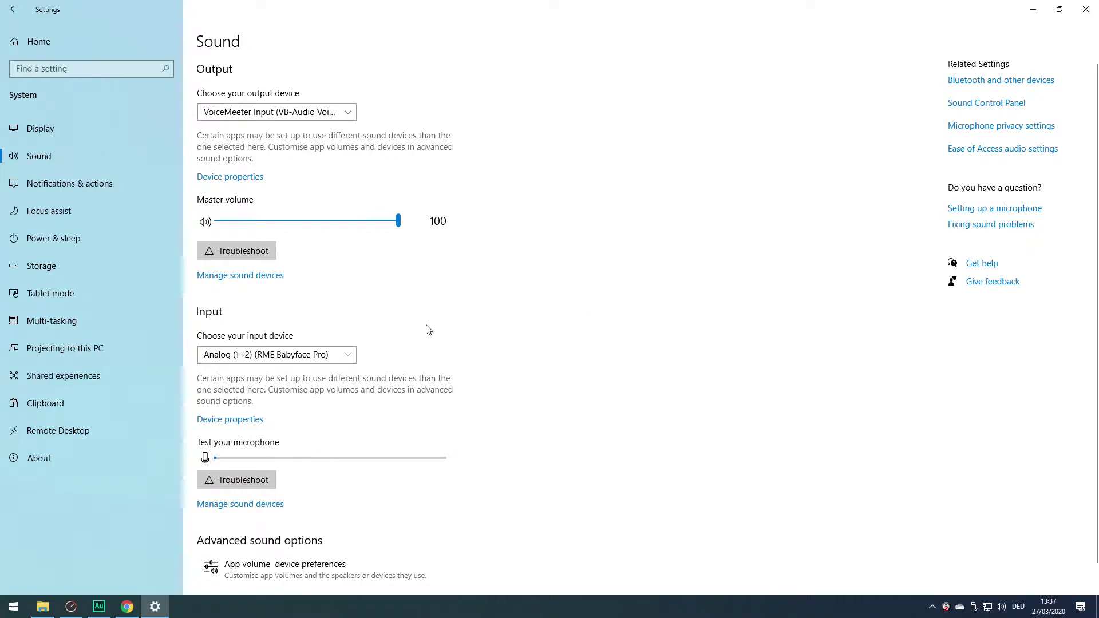
click(348, 358)
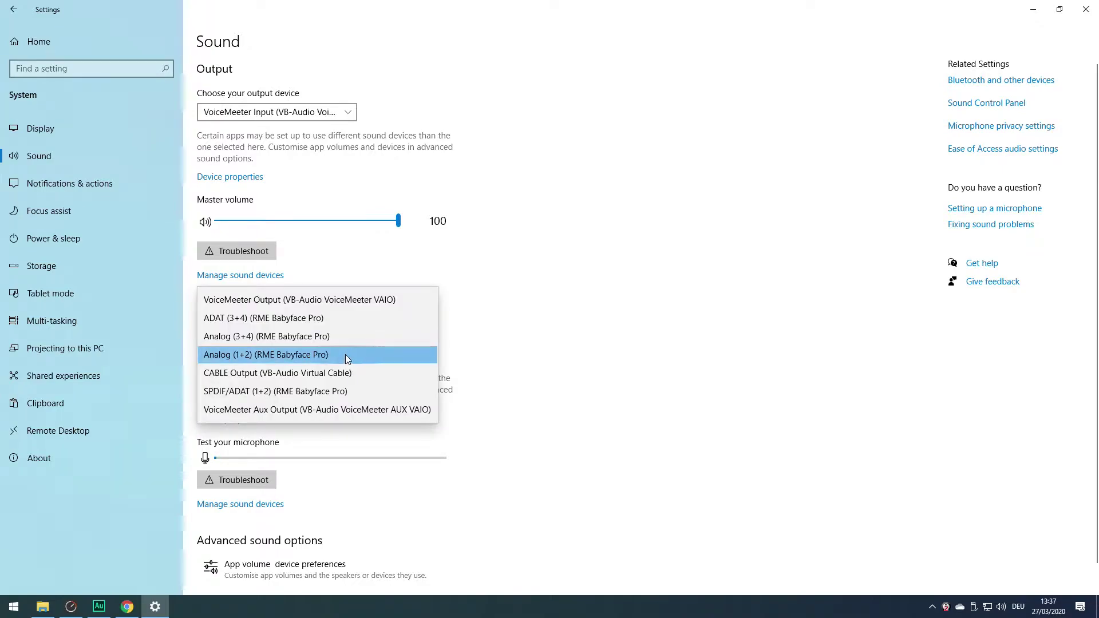
click(242, 302)
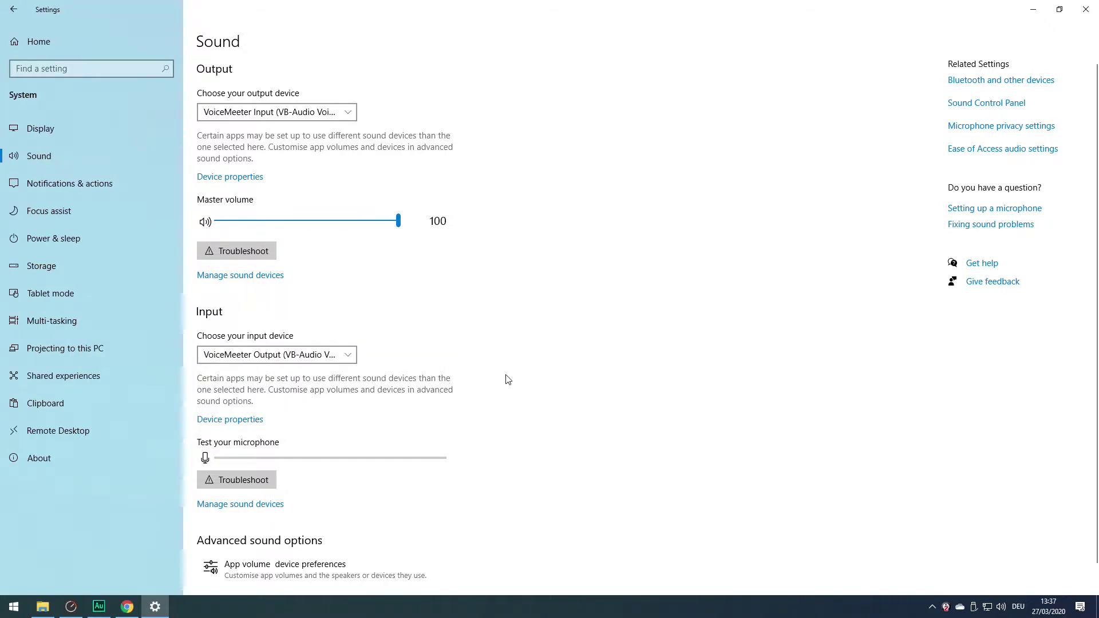
Step: Close Settings, launch Voicemeeter, reposition its mixer window and unmute the Microphone input
click(1085, 9)
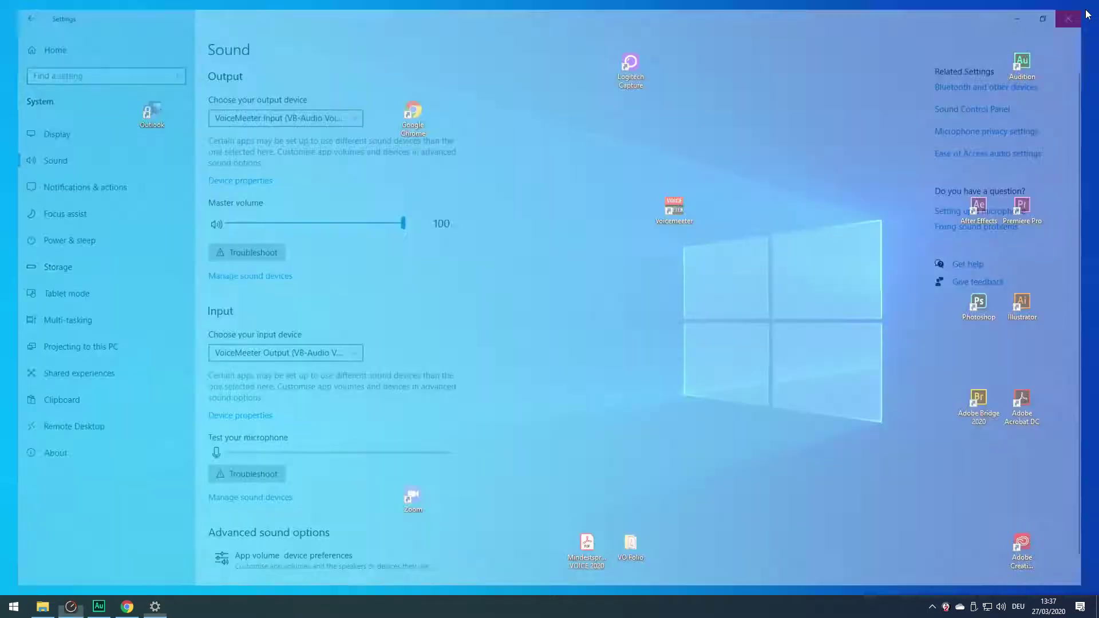
double_click(671, 206)
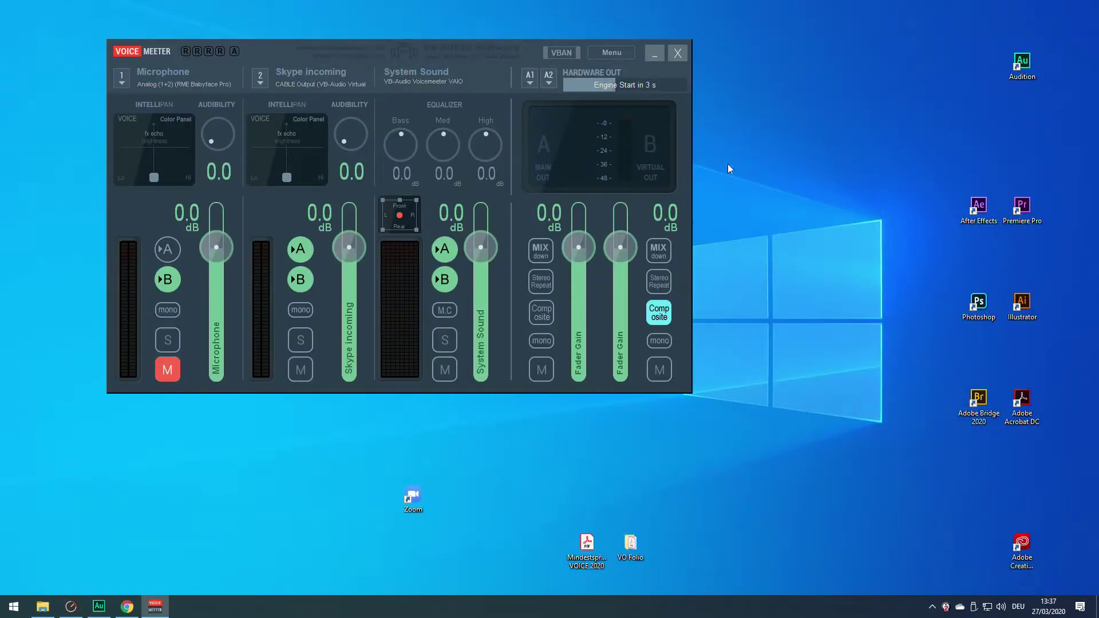
drag(293, 52, 394, 113)
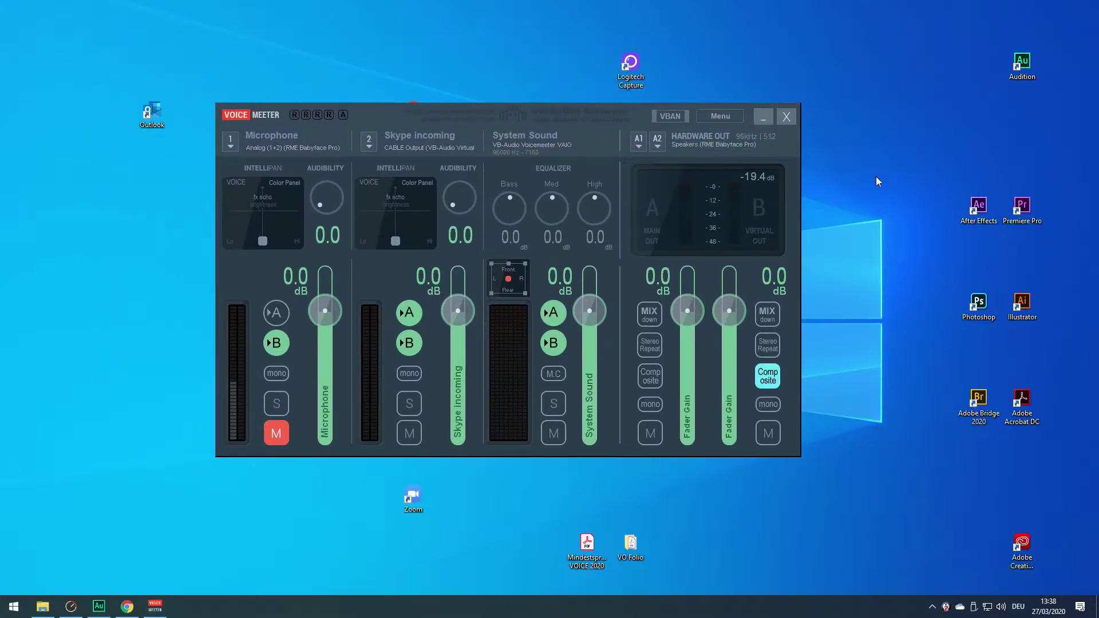
click(275, 436)
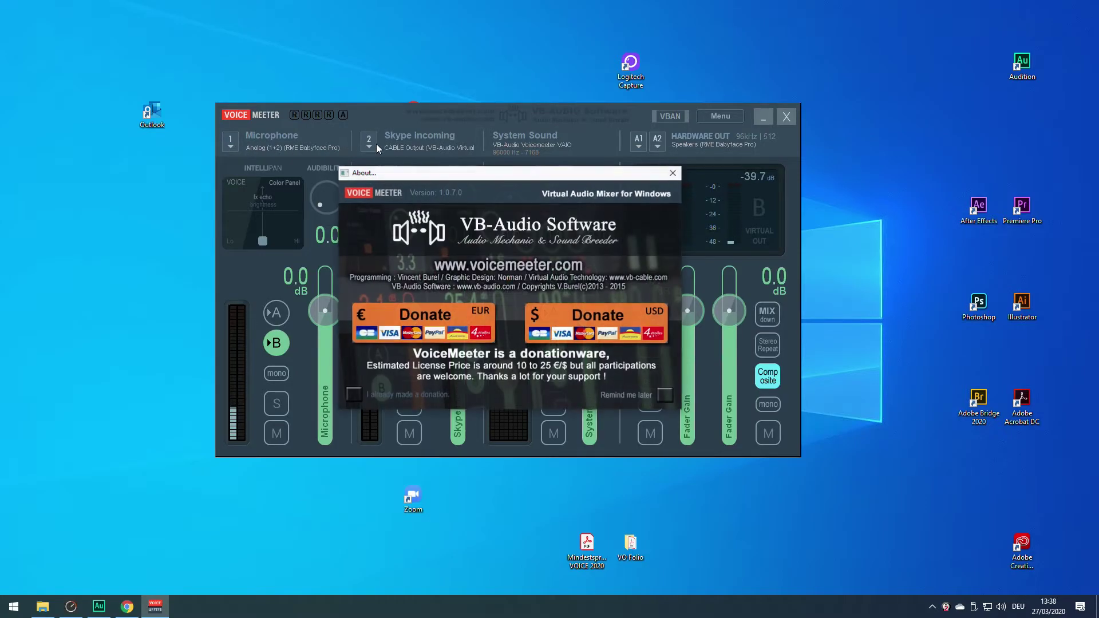
Step: Keep WDM: Analog (1+2) on input 1 and rename that strip to TLM 49
click(676, 174)
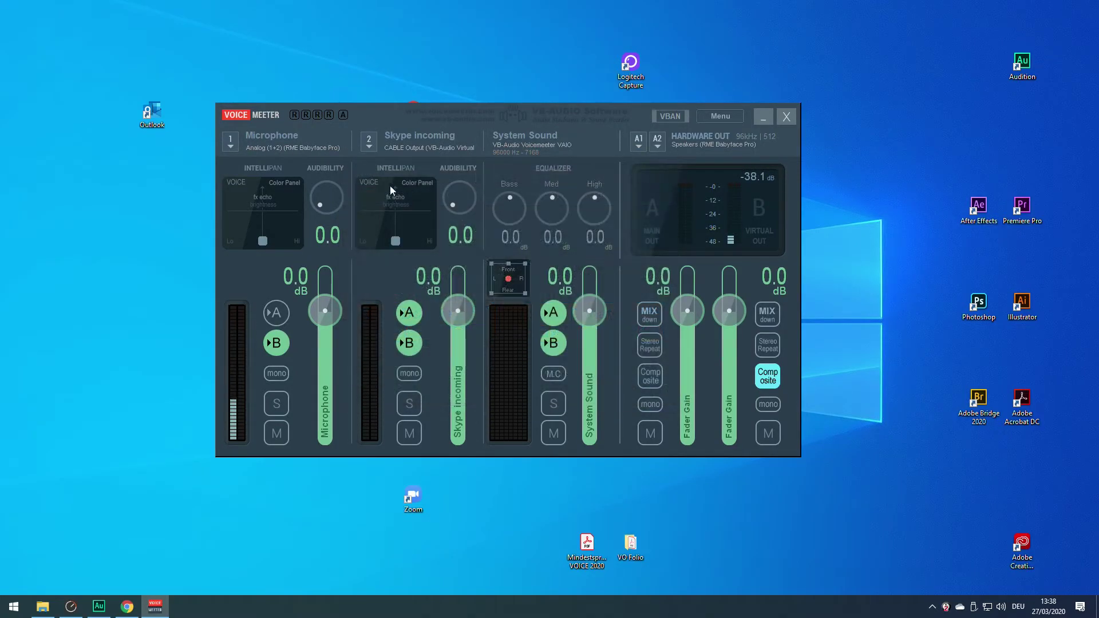
click(232, 145)
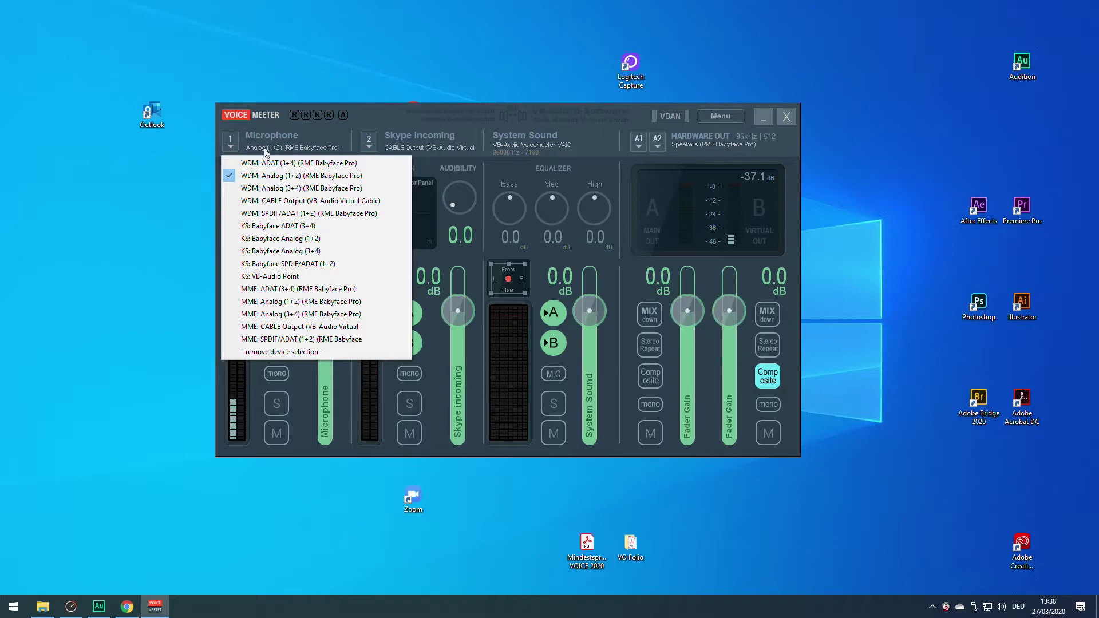
click(275, 176)
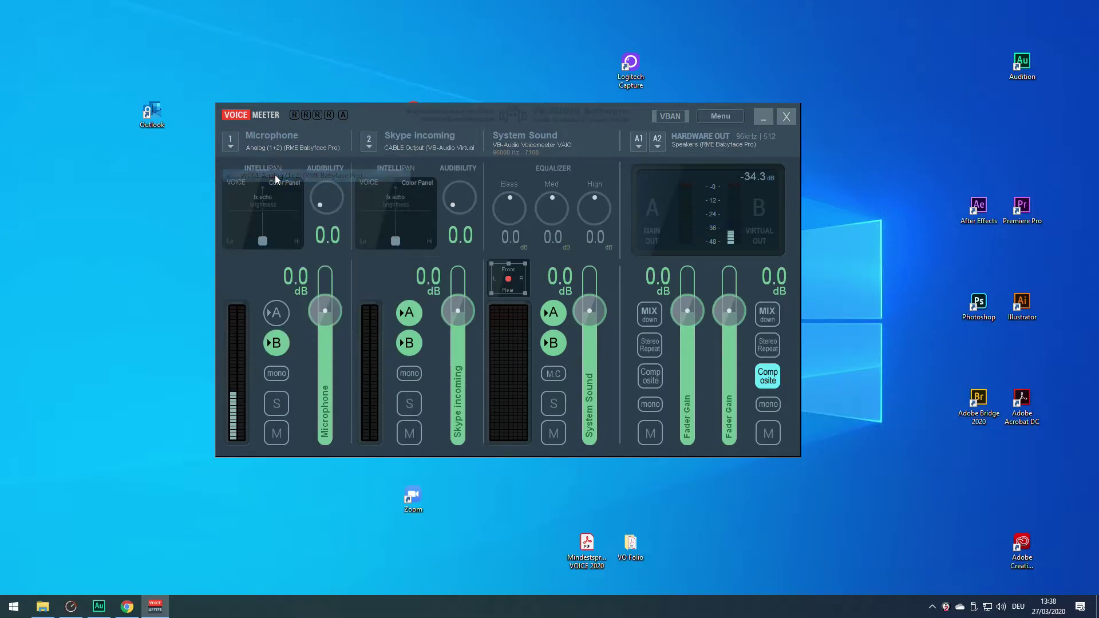
double_click(270, 137)
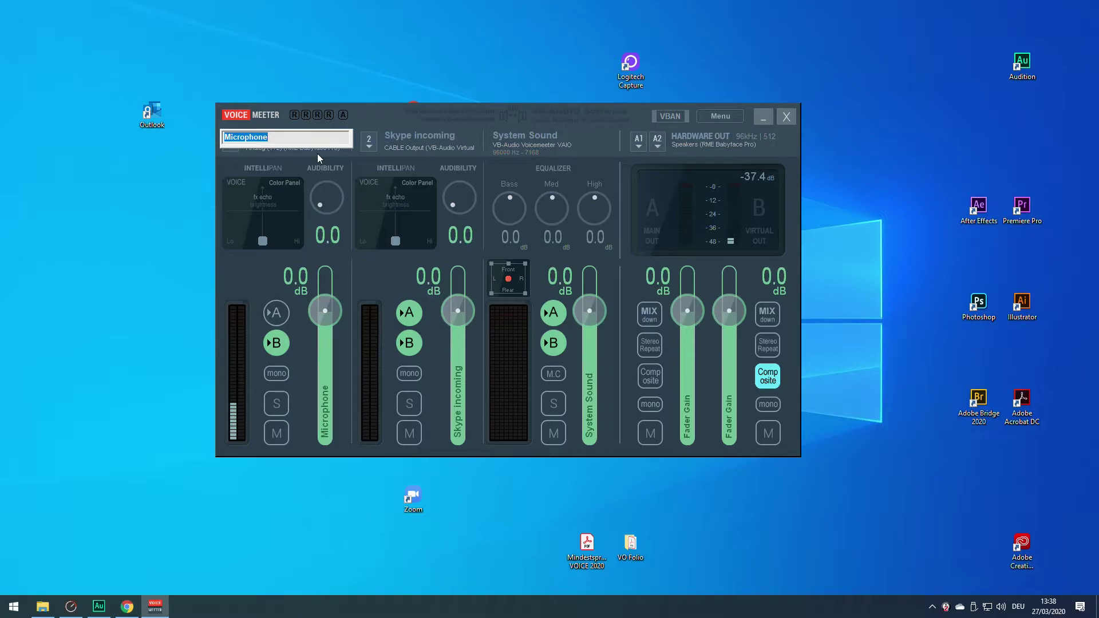
text(TLM 49)
key(Return)
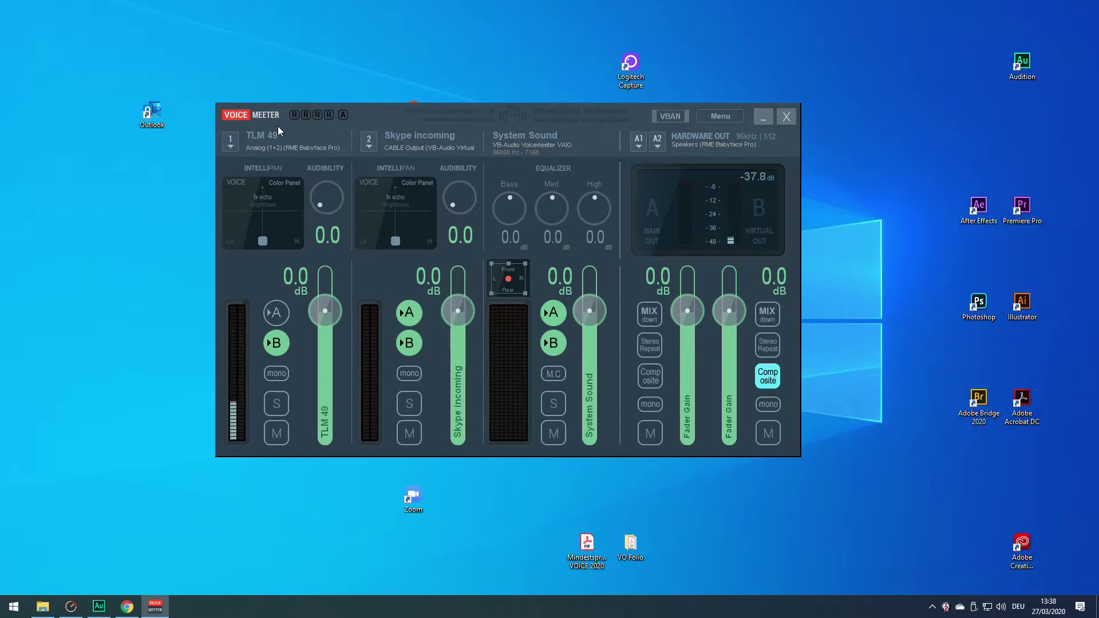
Step: Keep CABLE Output as input 2's device and leave the Skype incoming name unchanged
click(369, 148)
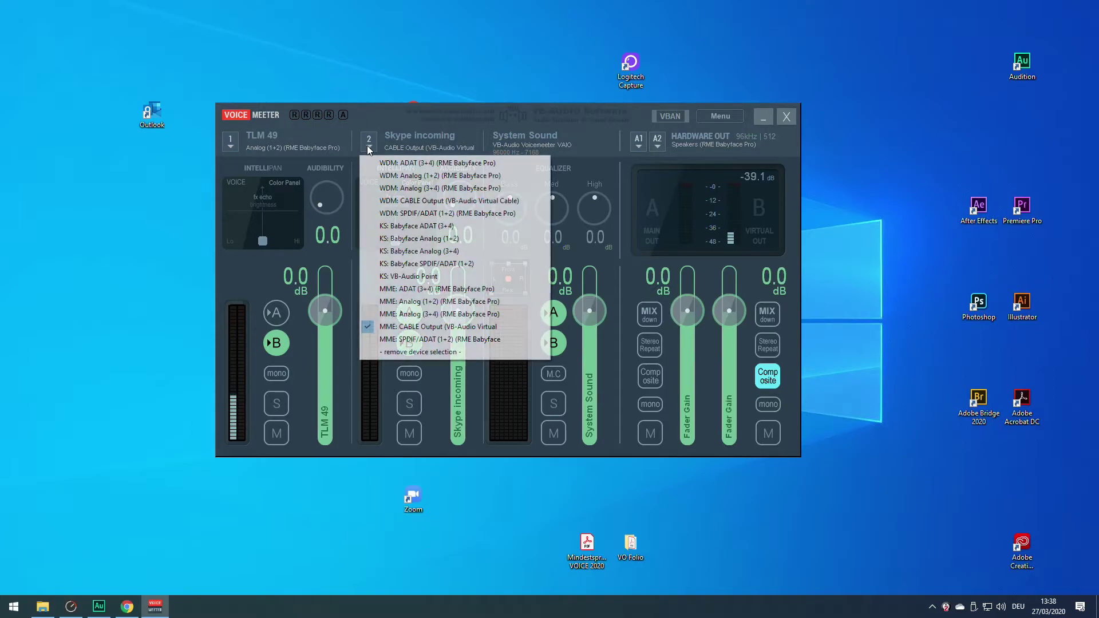
click(424, 326)
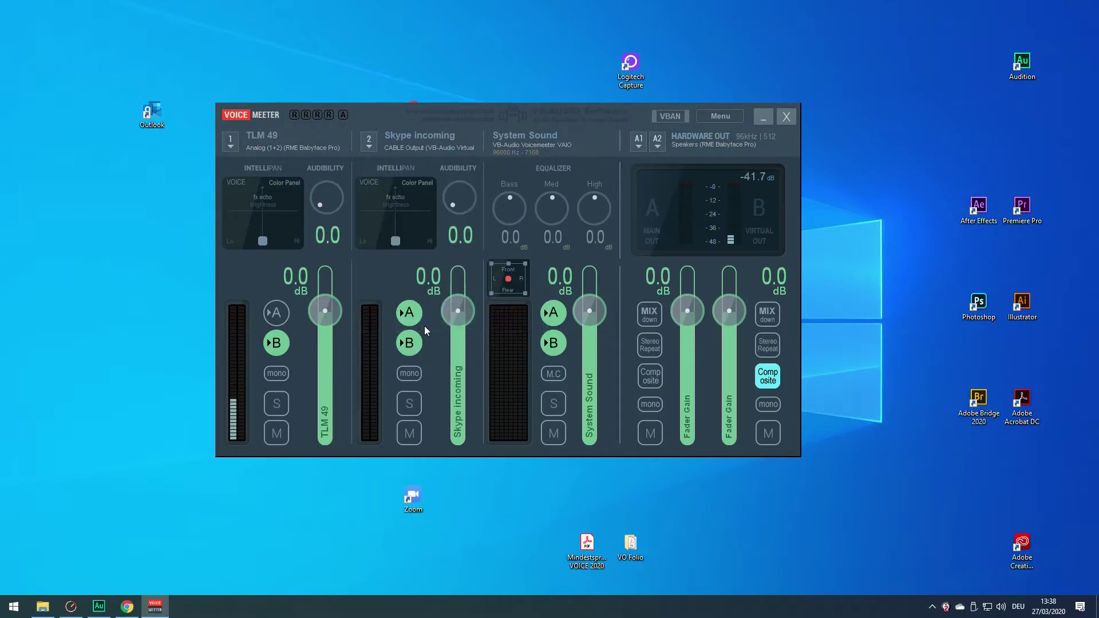
double_click(440, 136)
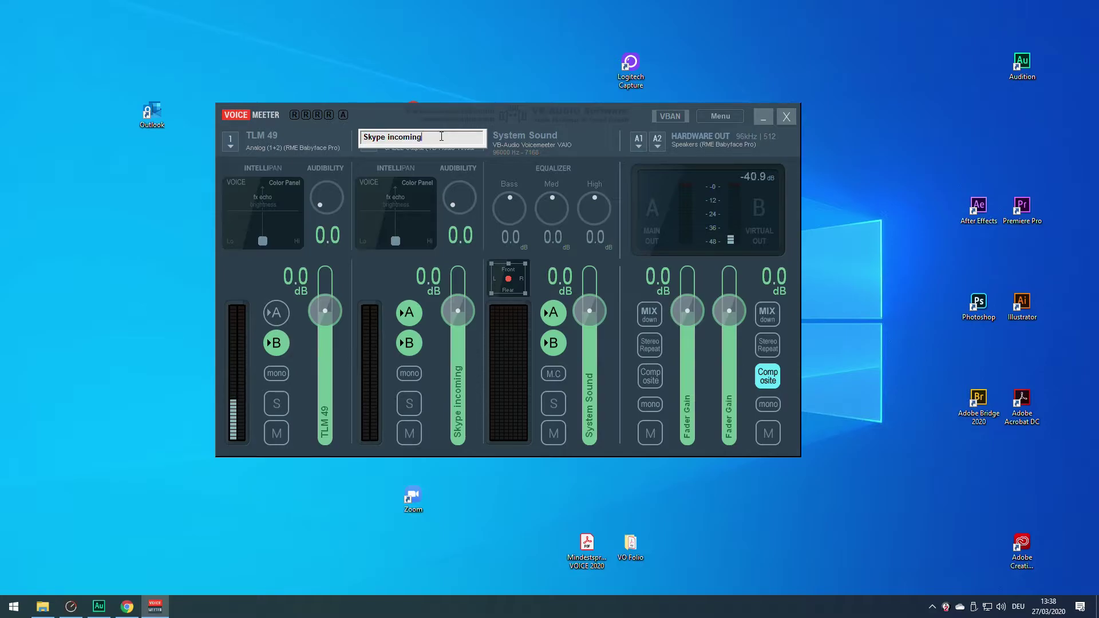
key(Return)
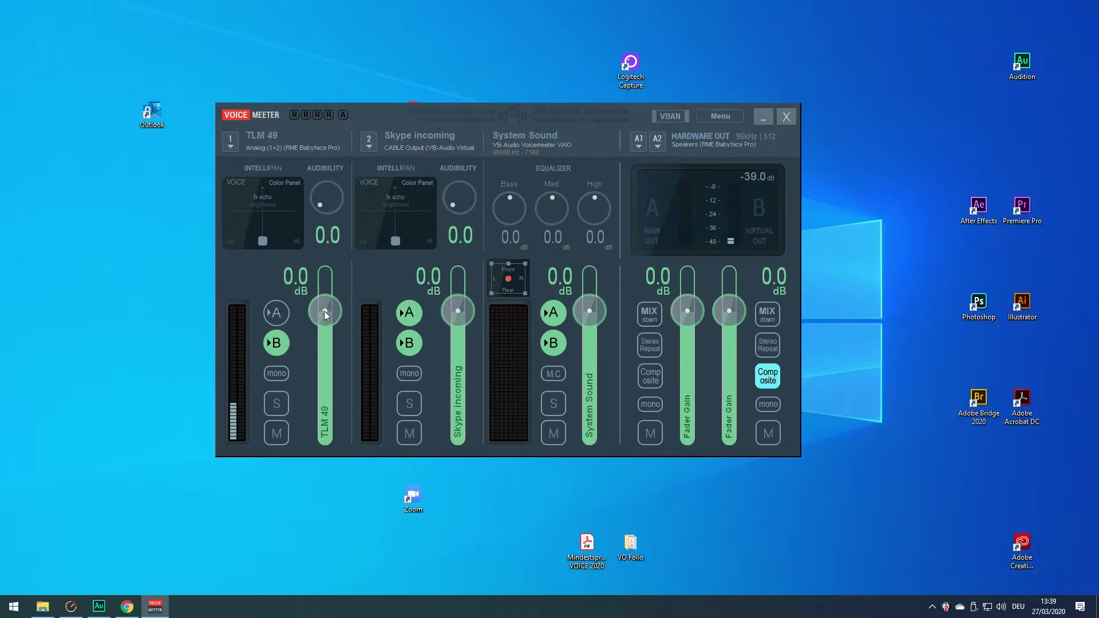
drag(324, 312, 329, 338)
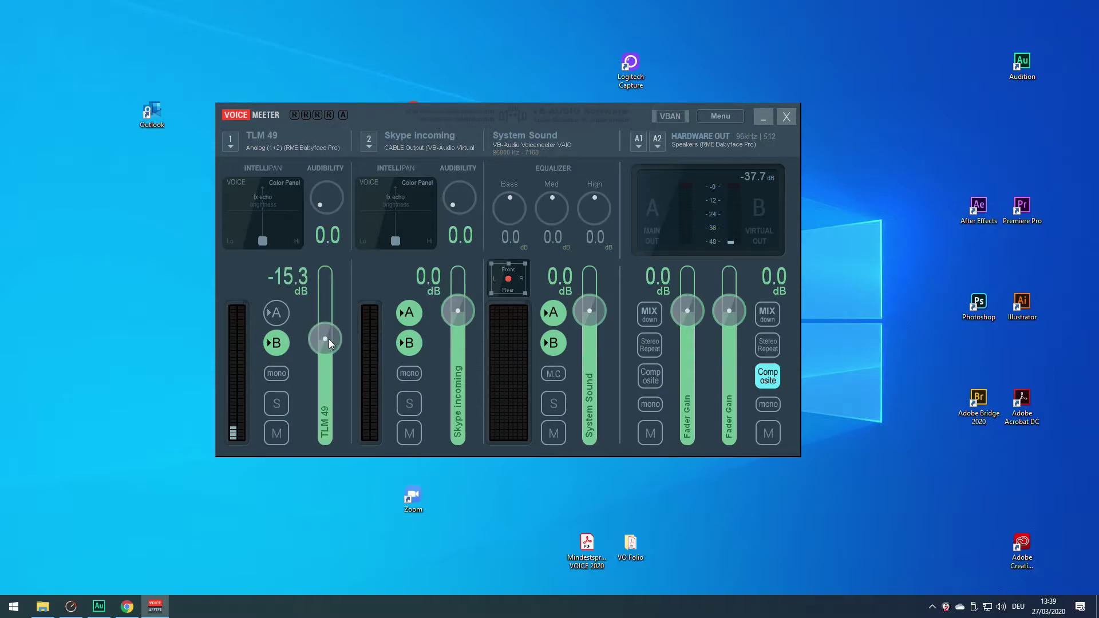
ctrl+click(328, 342)
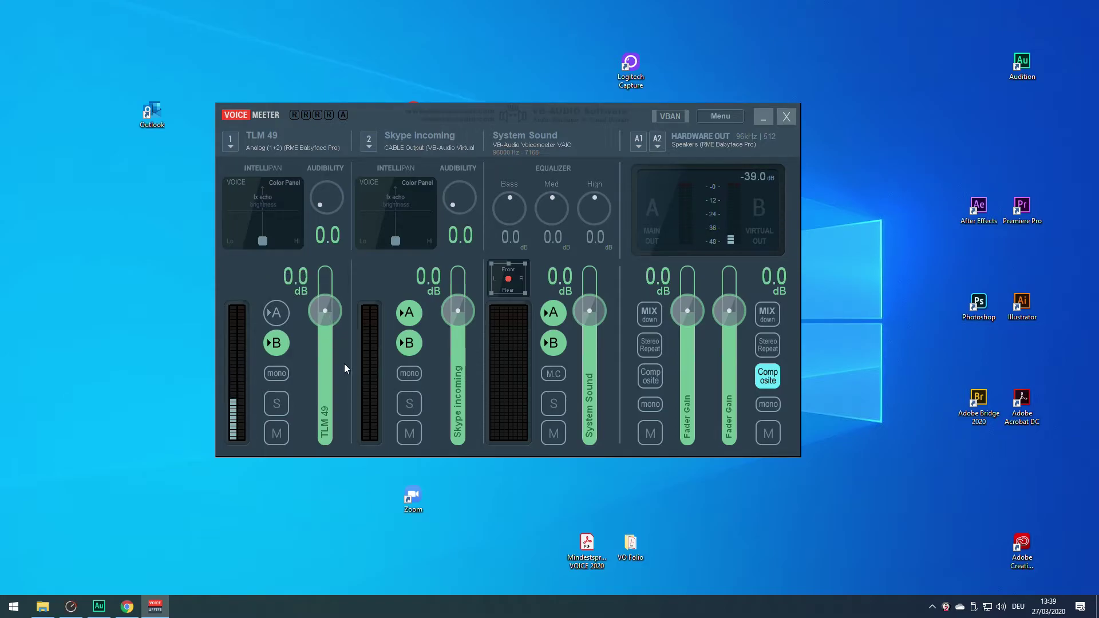
drag(458, 312, 458, 337)
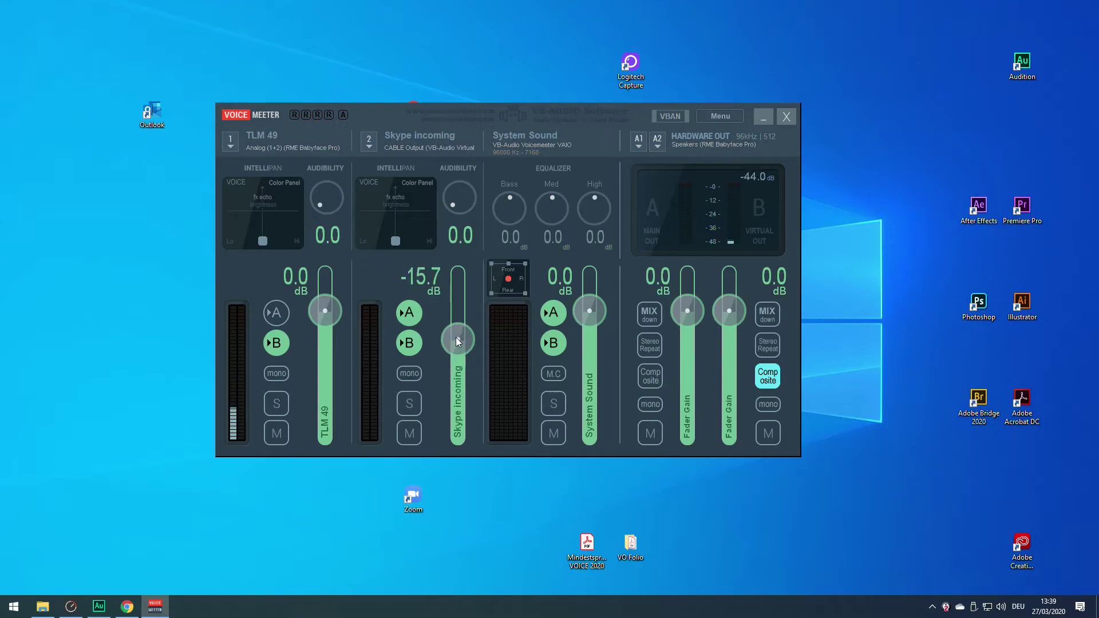
ctrl+click(456, 338)
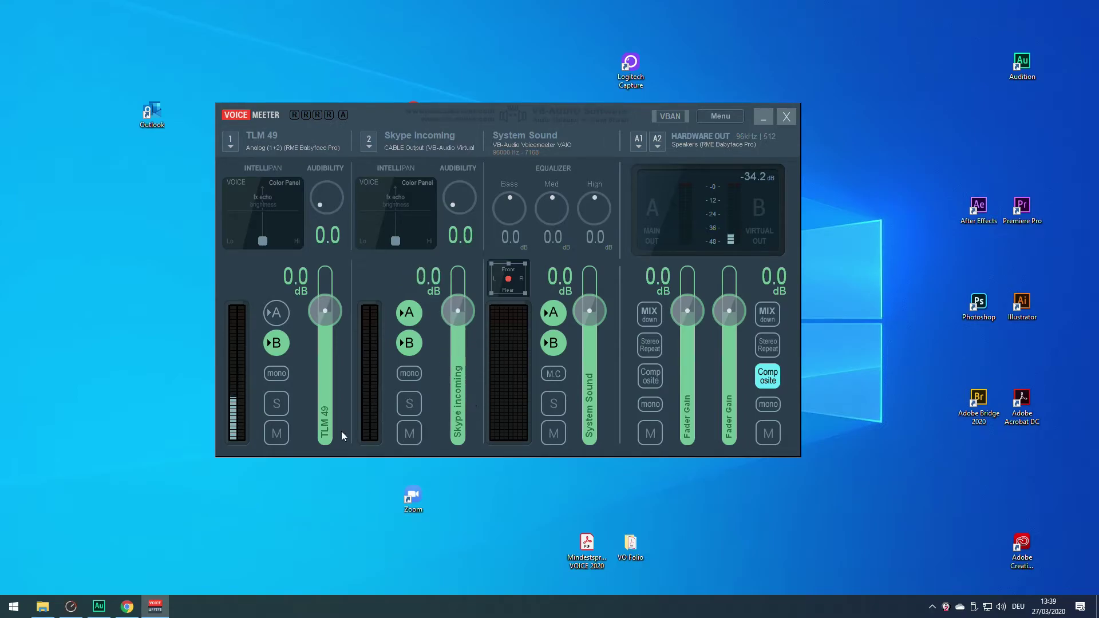
click(278, 436)
click(411, 436)
click(276, 435)
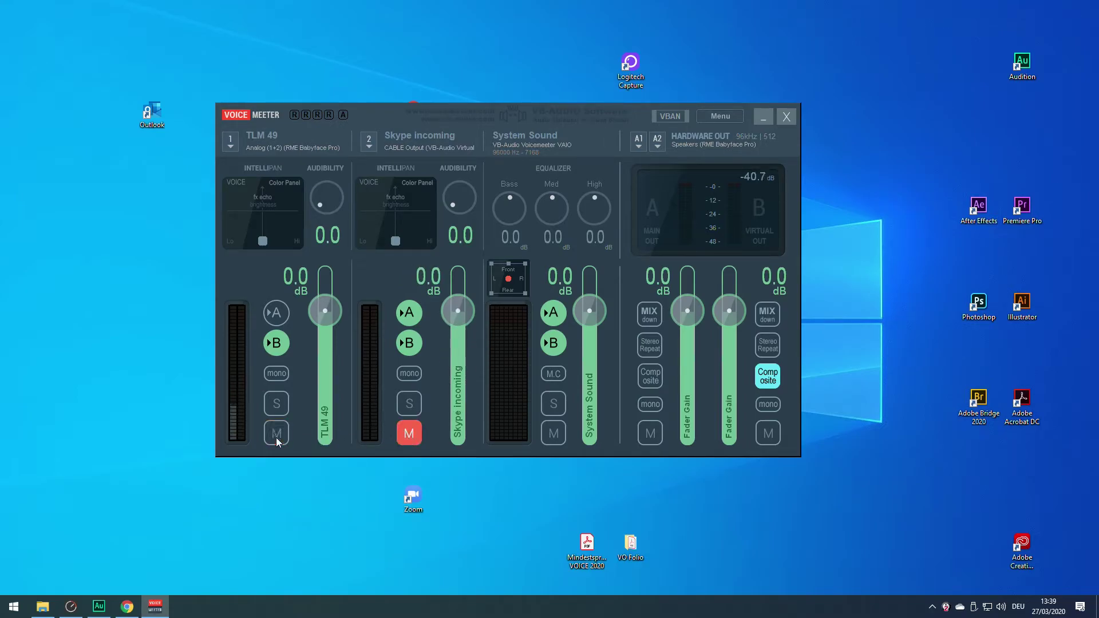
click(410, 434)
click(409, 405)
click(409, 404)
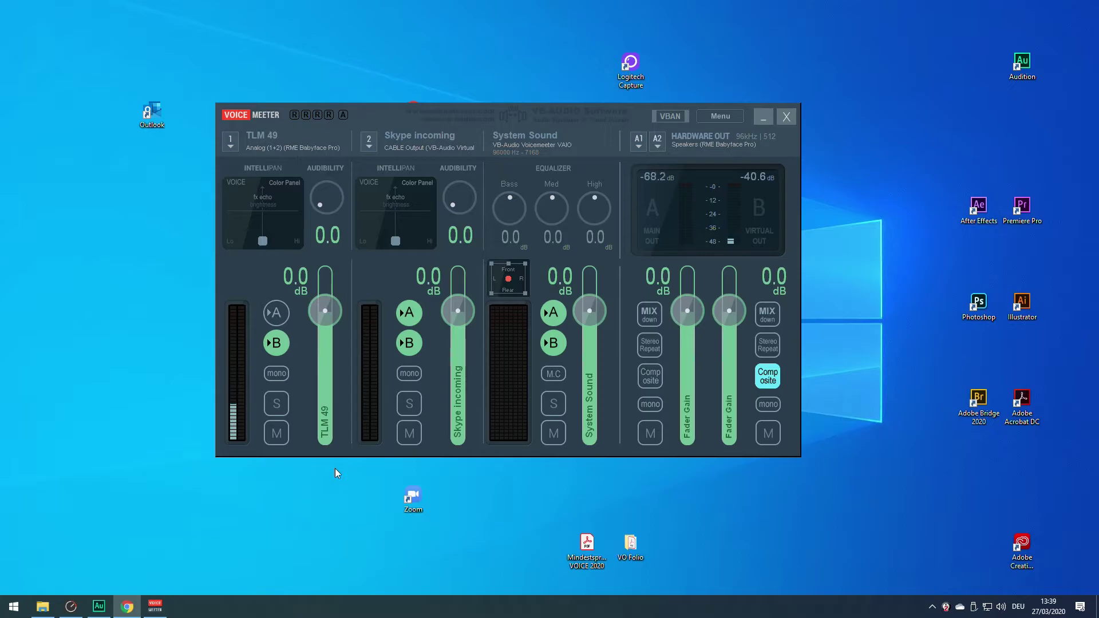
click(277, 344)
click(277, 346)
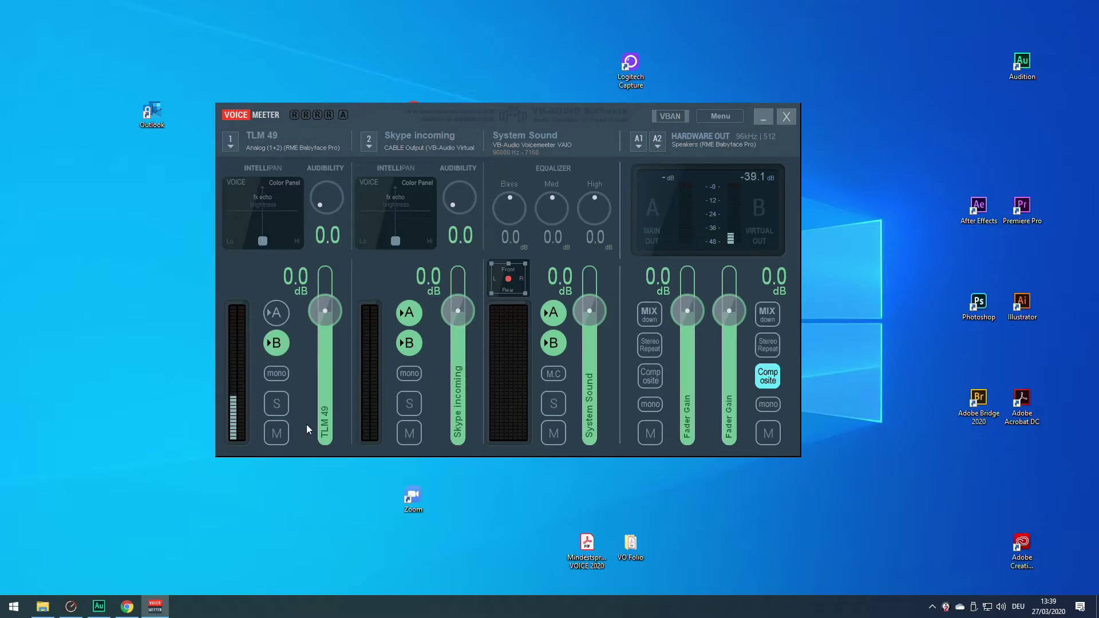
click(412, 346)
click(411, 346)
click(554, 344)
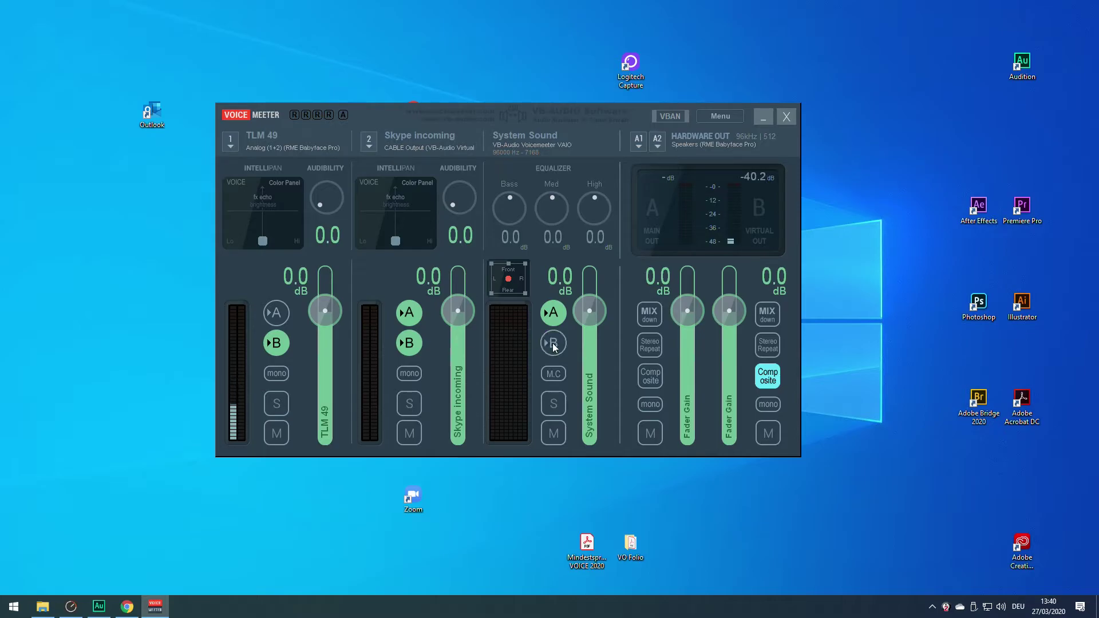
click(555, 344)
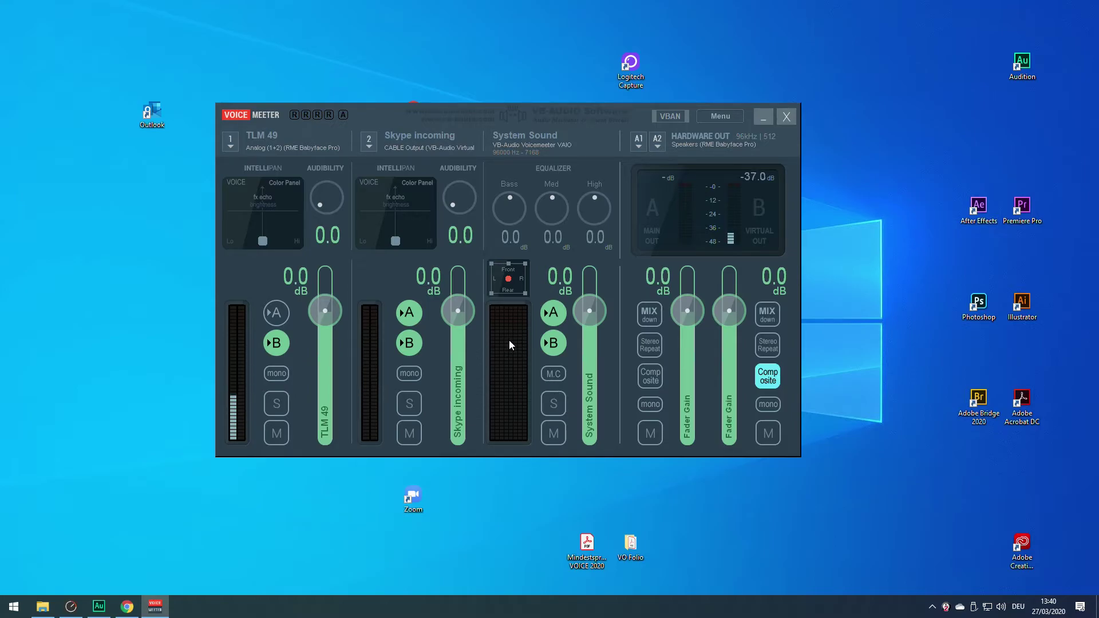
click(416, 317)
click(416, 317)
click(554, 315)
click(554, 315)
click(640, 145)
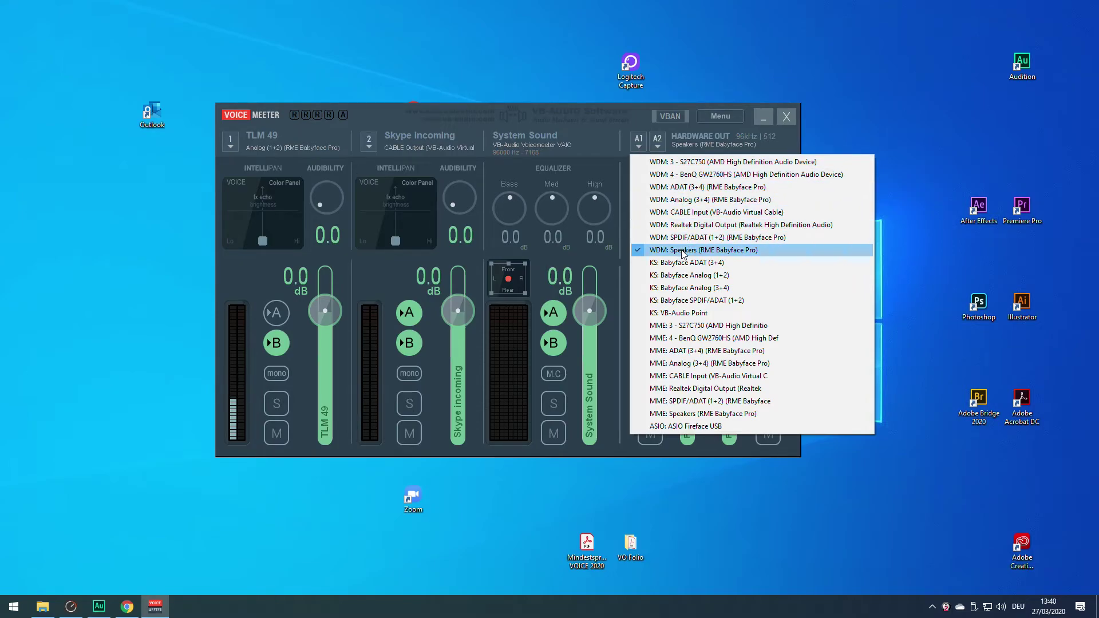
click(683, 253)
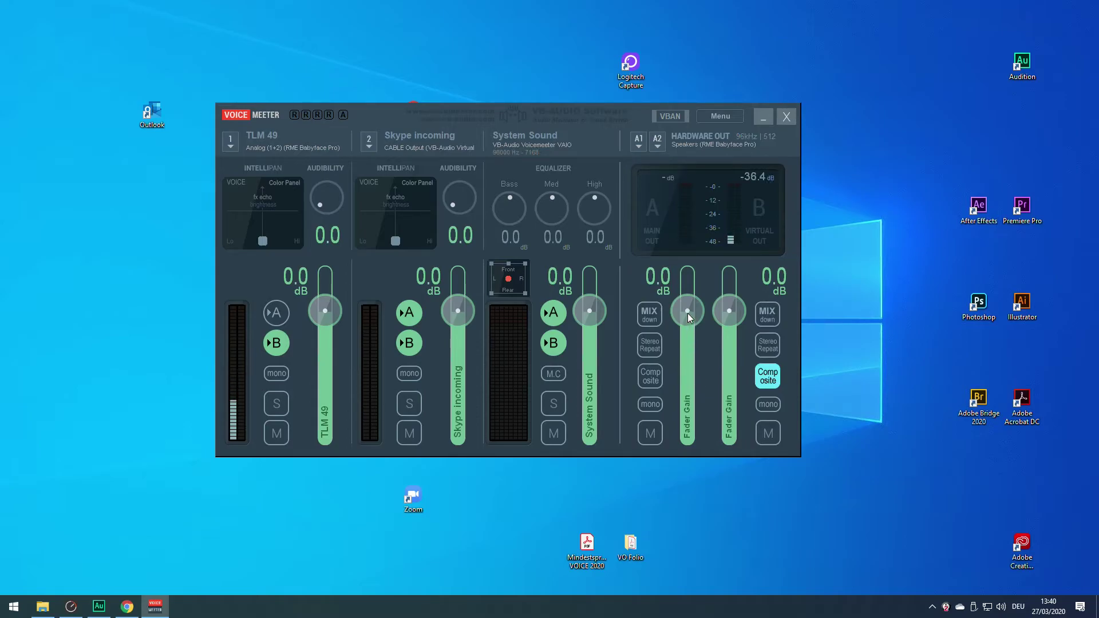
mouse_move(688, 314)
mouse_down()
mouse_move(696, 369)
mouse_move(691, 310)
mouse_up()
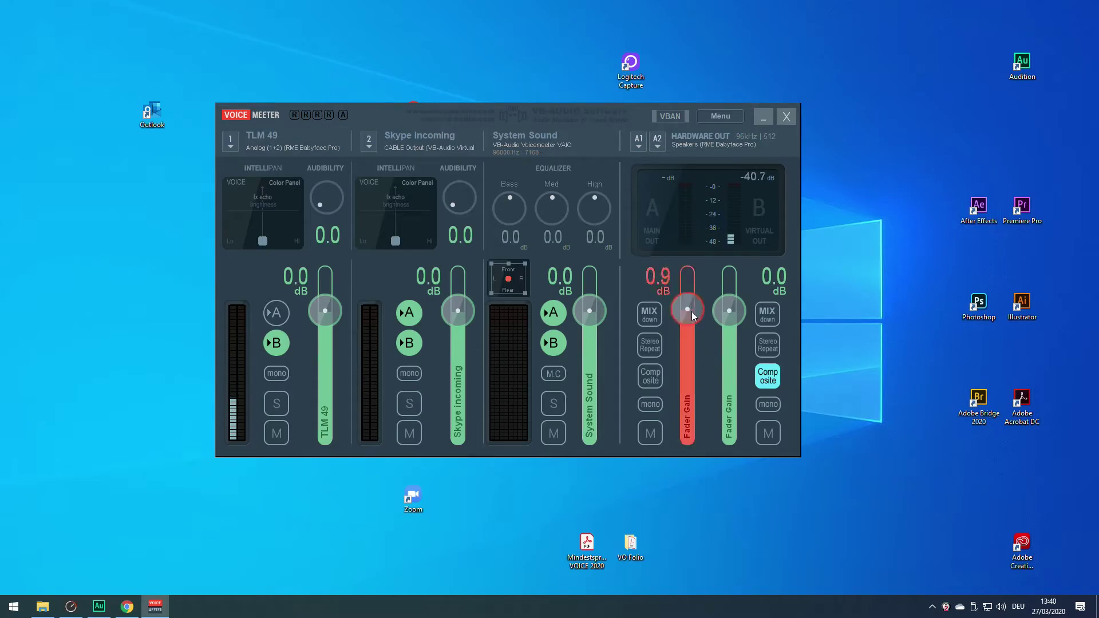
double_click(688, 311)
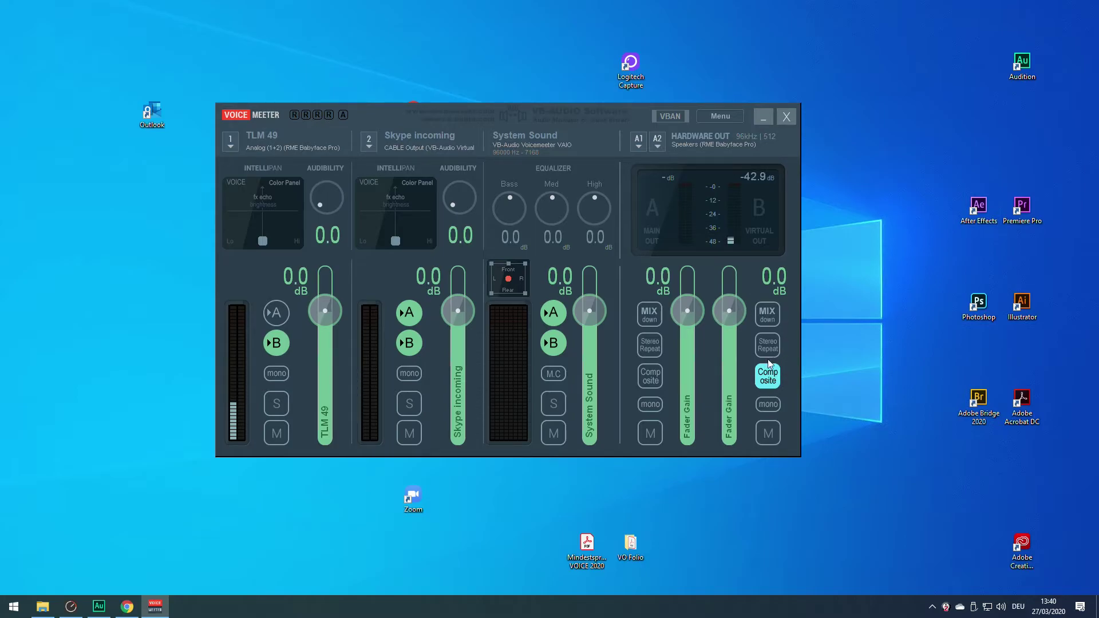
click(770, 381)
Step: In Audition's Audio Hardware preferences, choose Voicemeeter Virtual ASIO as the device
click(99, 606)
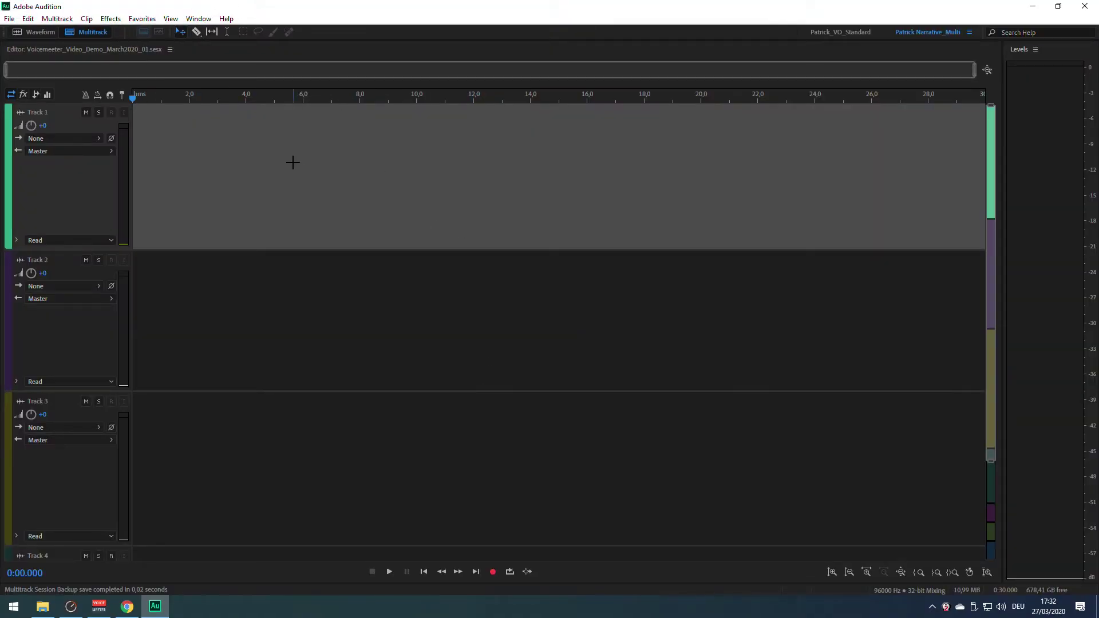
click(28, 19)
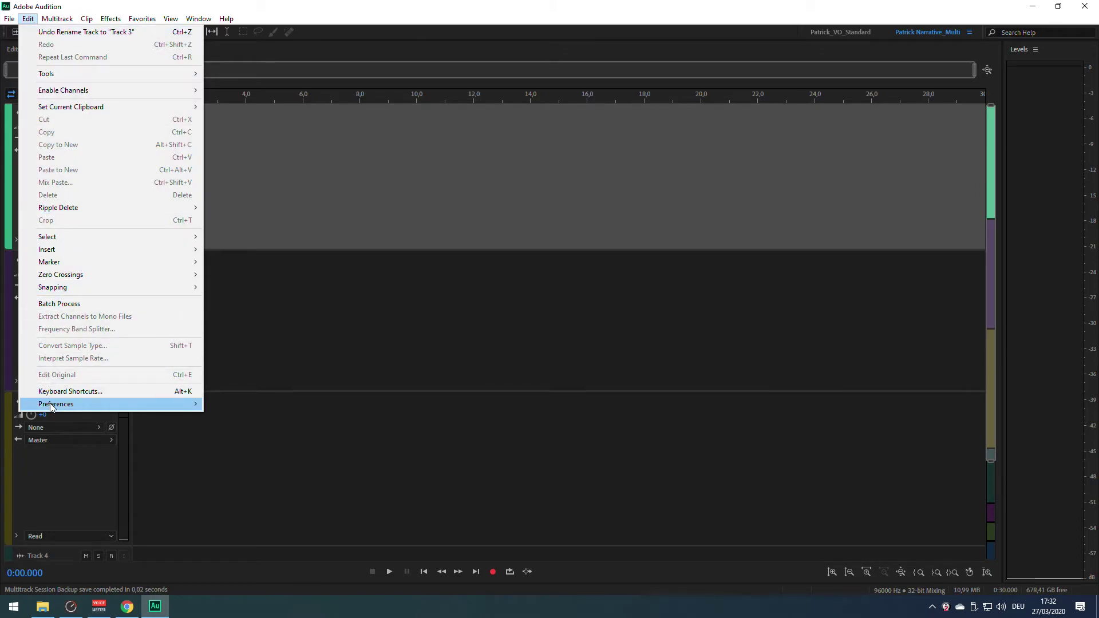
mouse_move(69, 404)
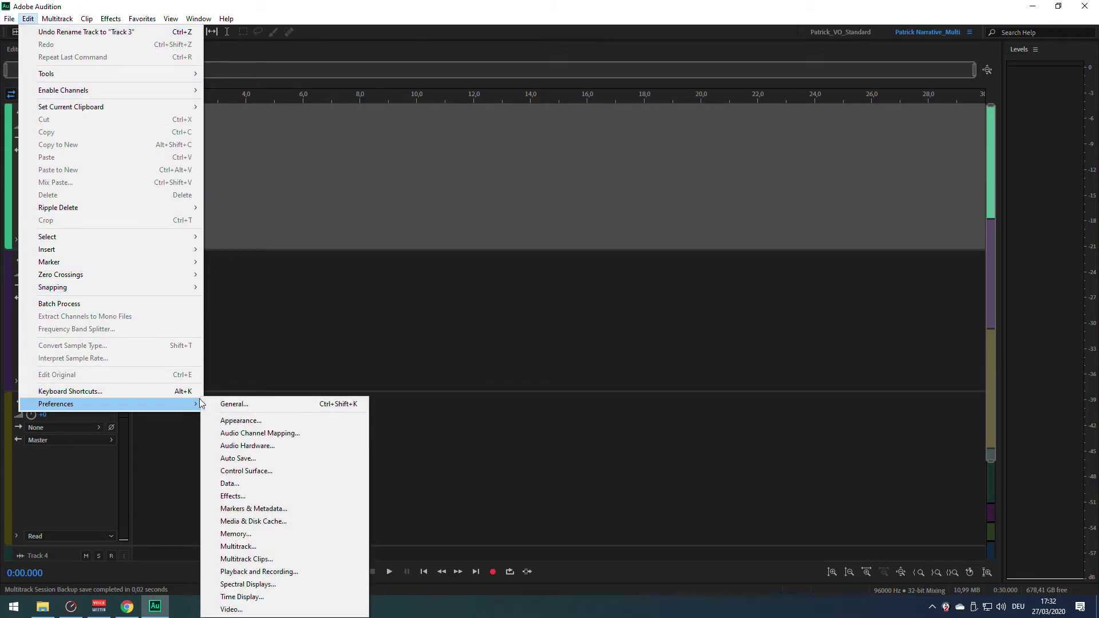
click(236, 448)
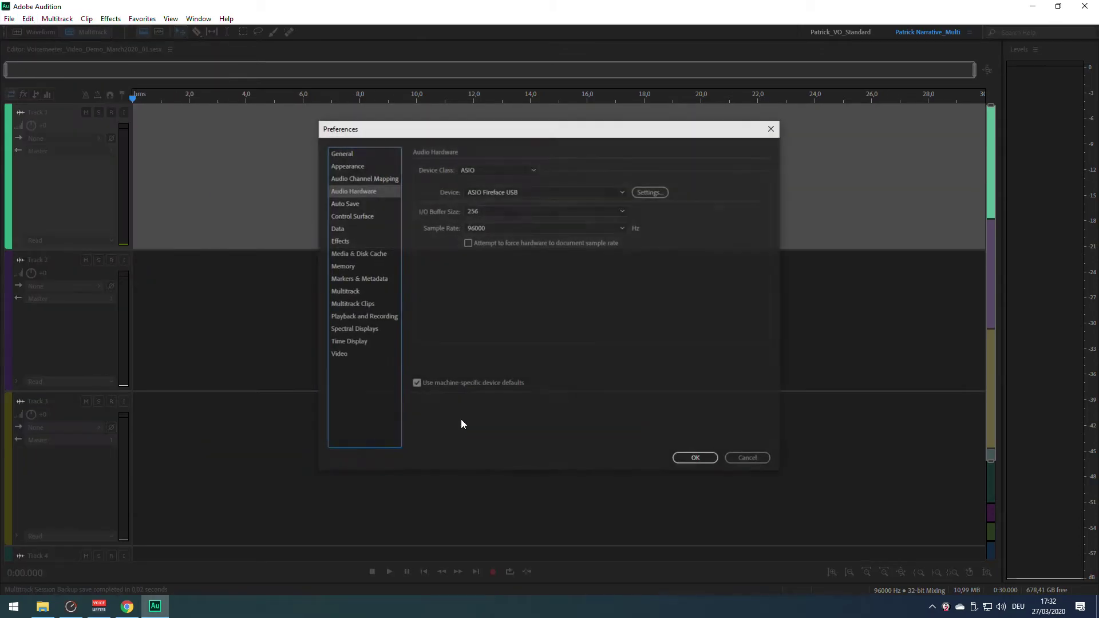
click(623, 191)
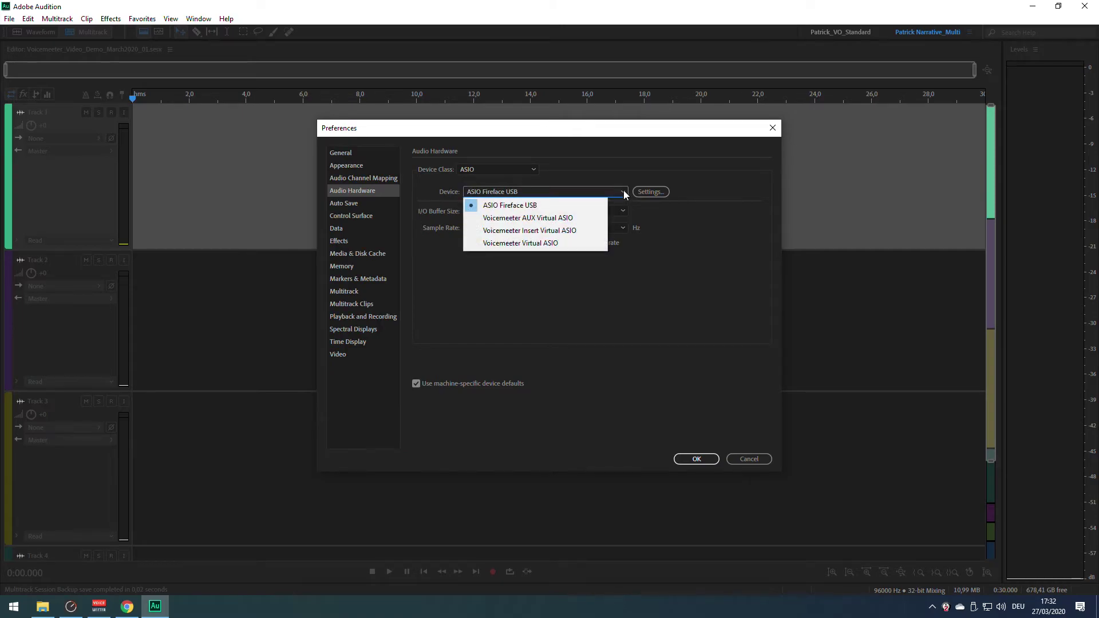
click(531, 243)
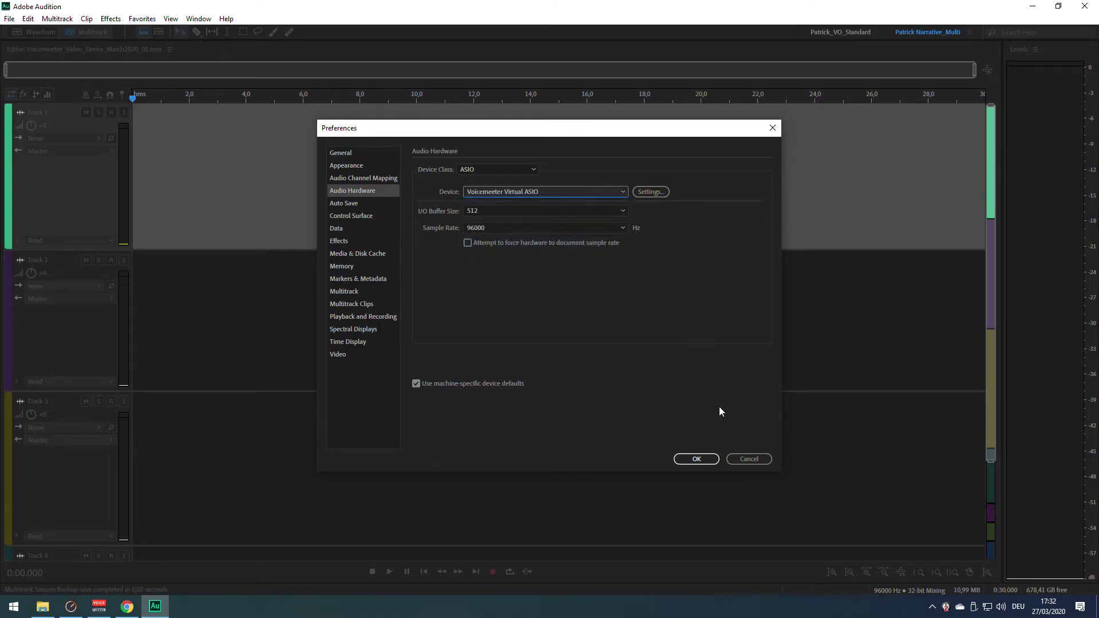
click(696, 459)
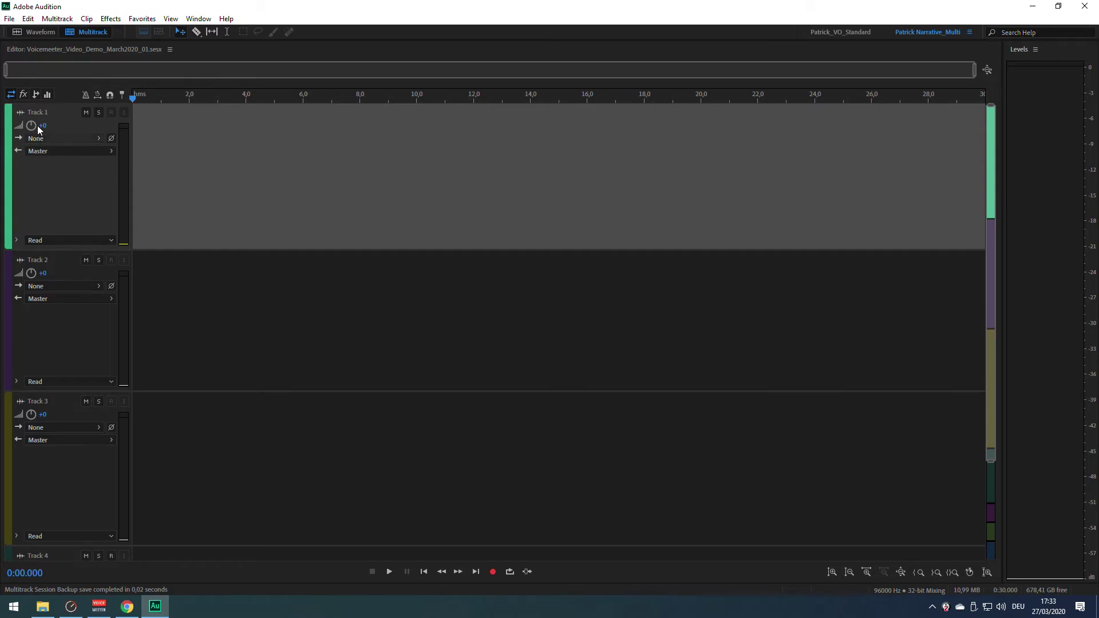
Step: Rename Track 1 to Voiceover
click(45, 113)
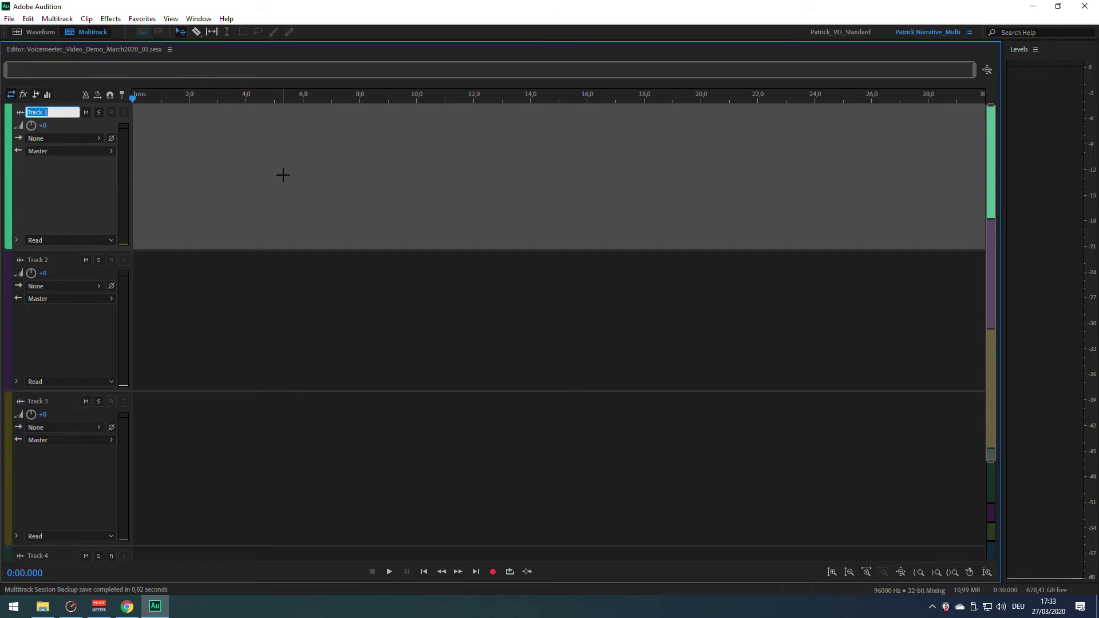
text(Voiceover)
key(Return)
Step: Set the Voiceover input to mono [05M] VM-VAIO 5, arming then disarming the track
click(98, 139)
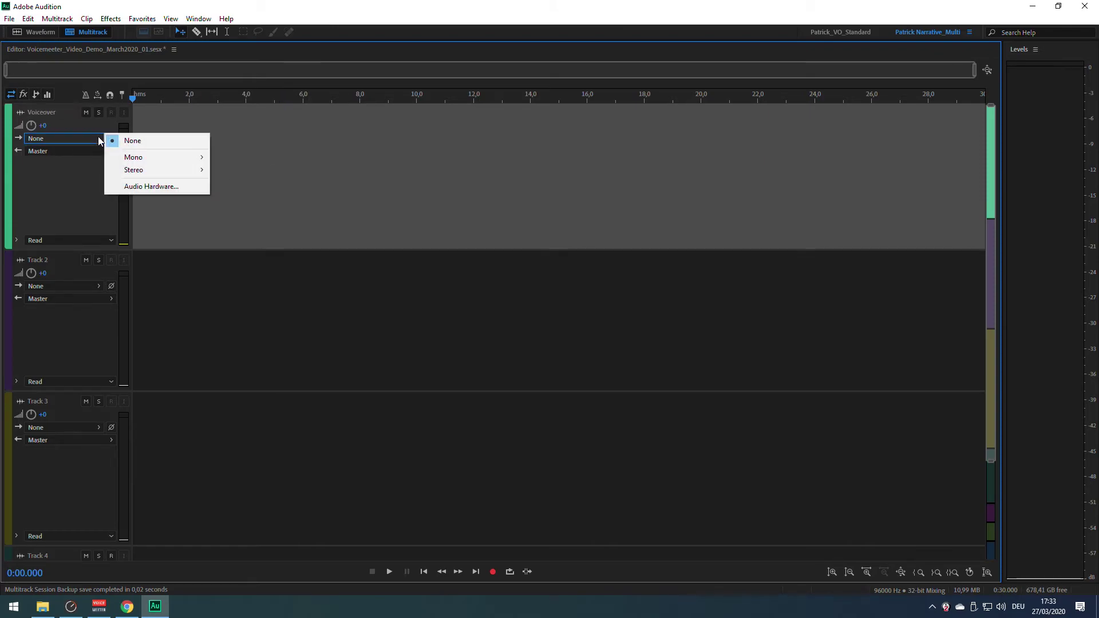
mouse_move(133, 158)
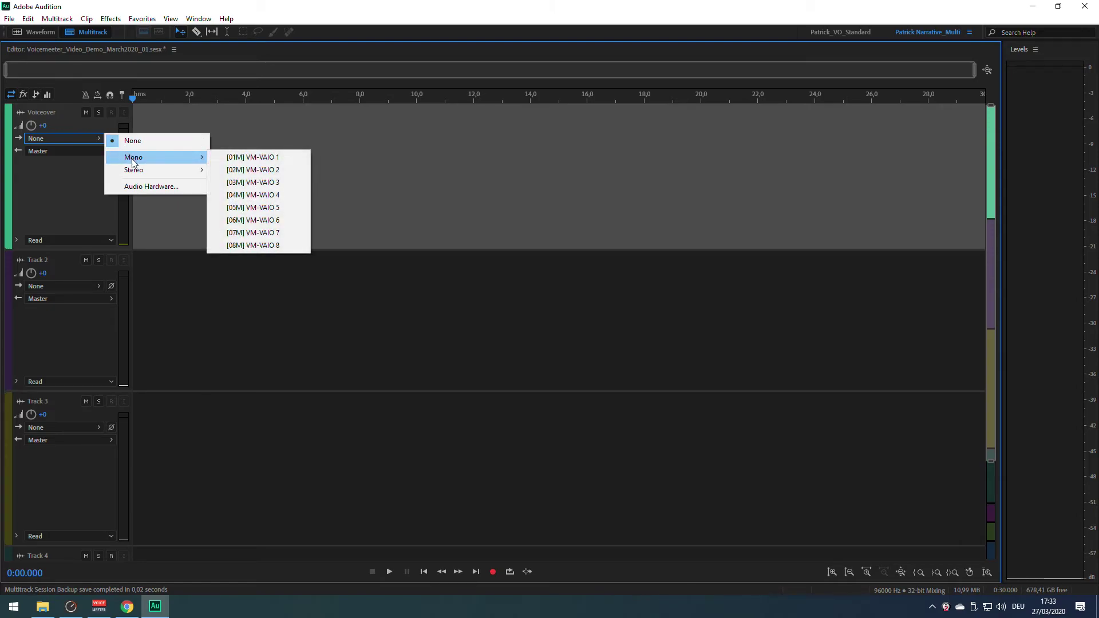
click(253, 208)
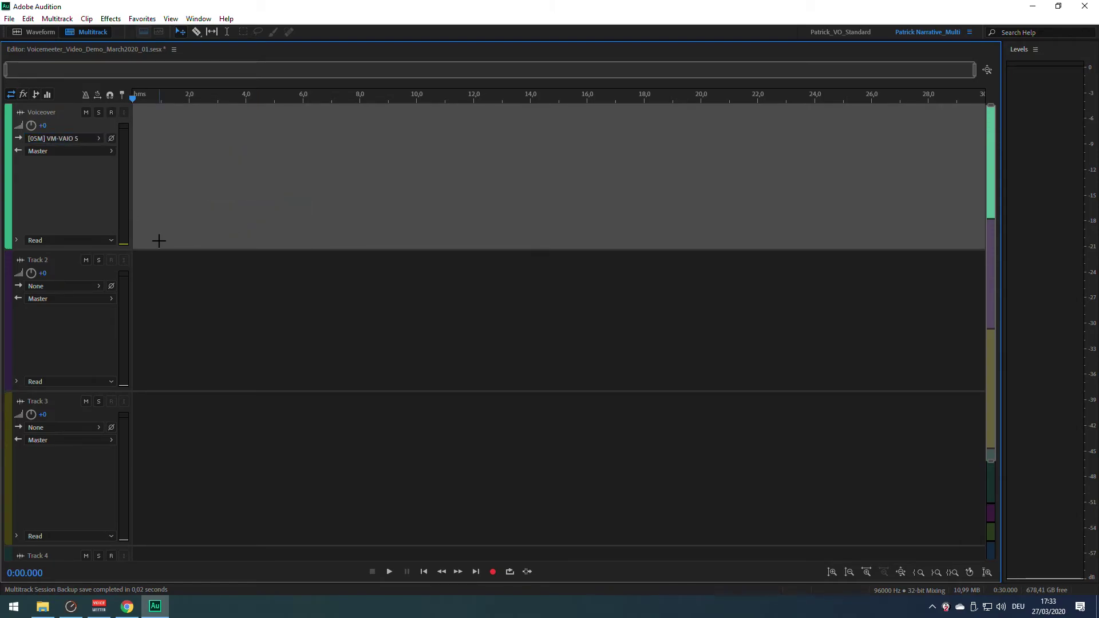
click(111, 112)
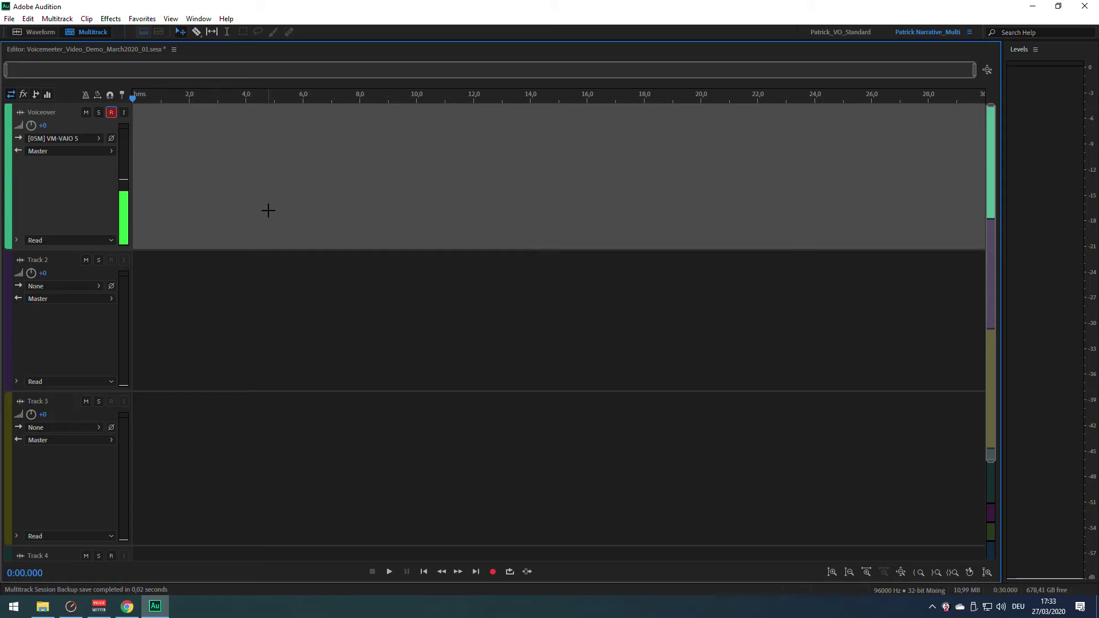
click(111, 112)
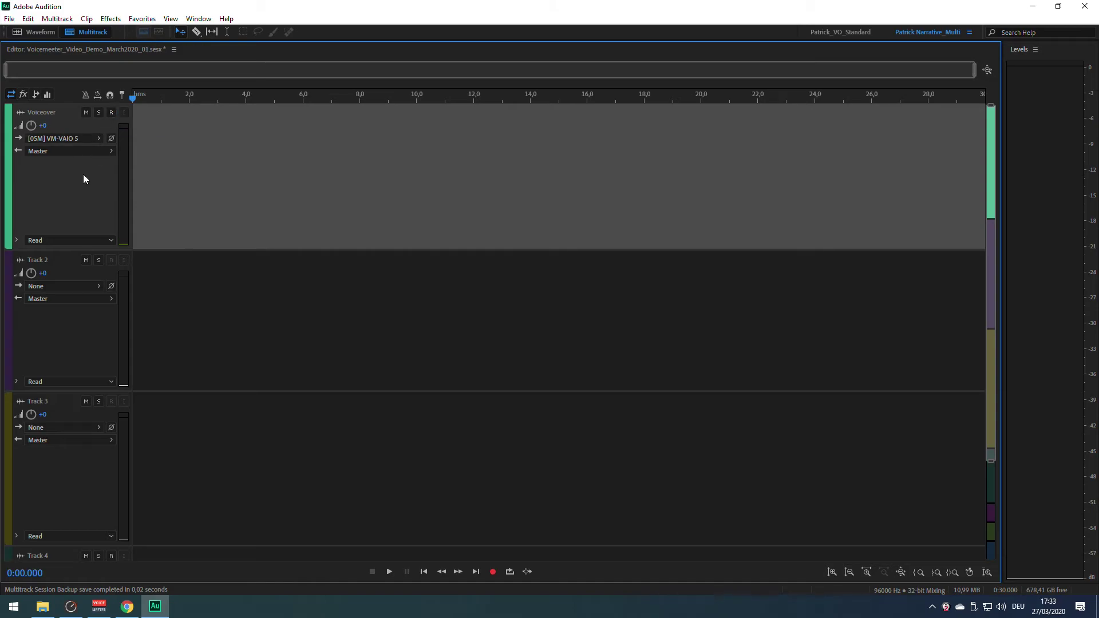
Step: Rename Track 3 to System Sound and feed it from mono [01M] VM-VAIO 1
click(40, 401)
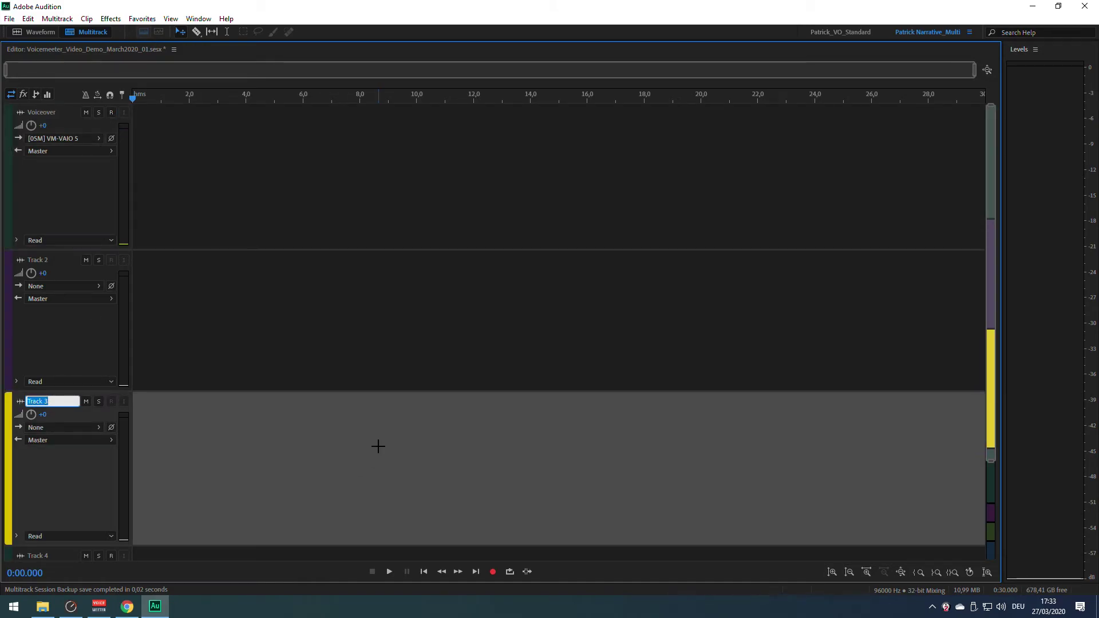
text(System Sound)
key(Return)
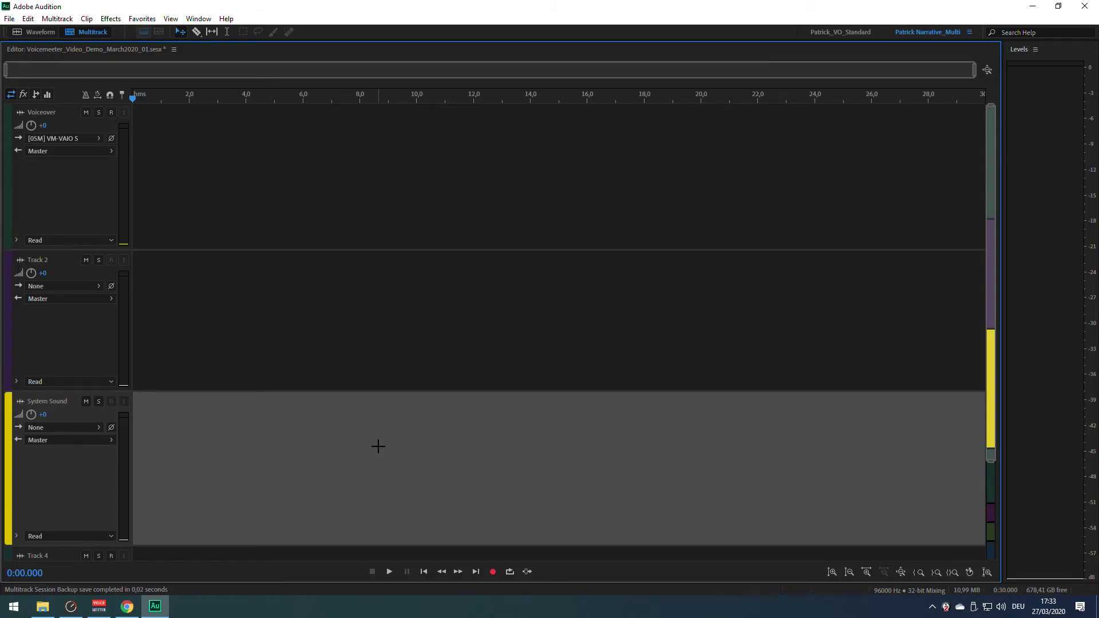
click(97, 428)
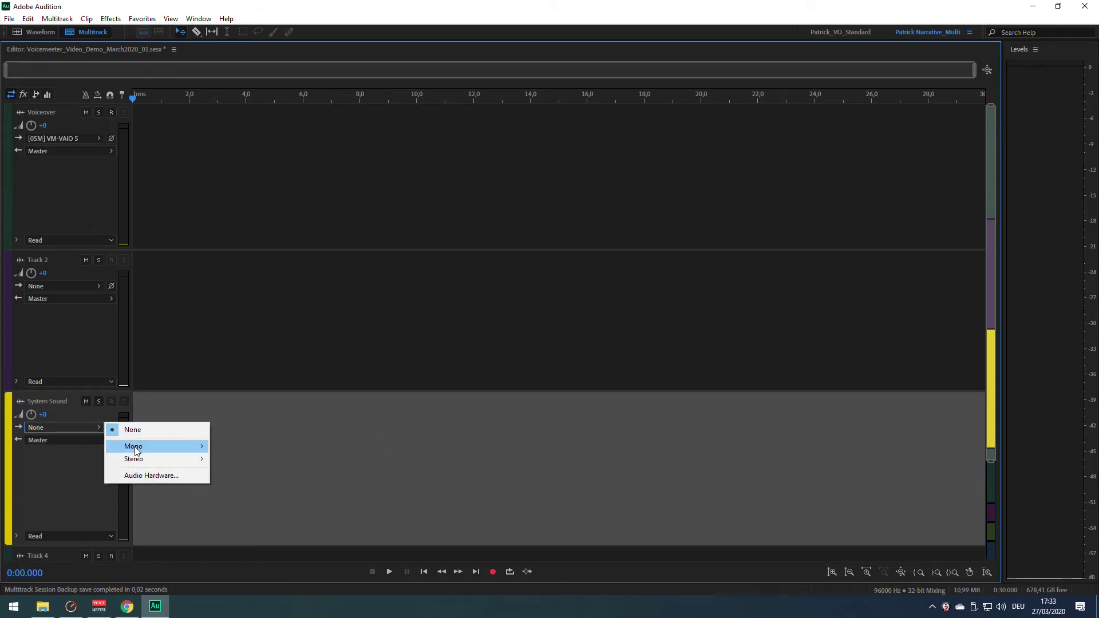
mouse_move(135, 446)
click(245, 448)
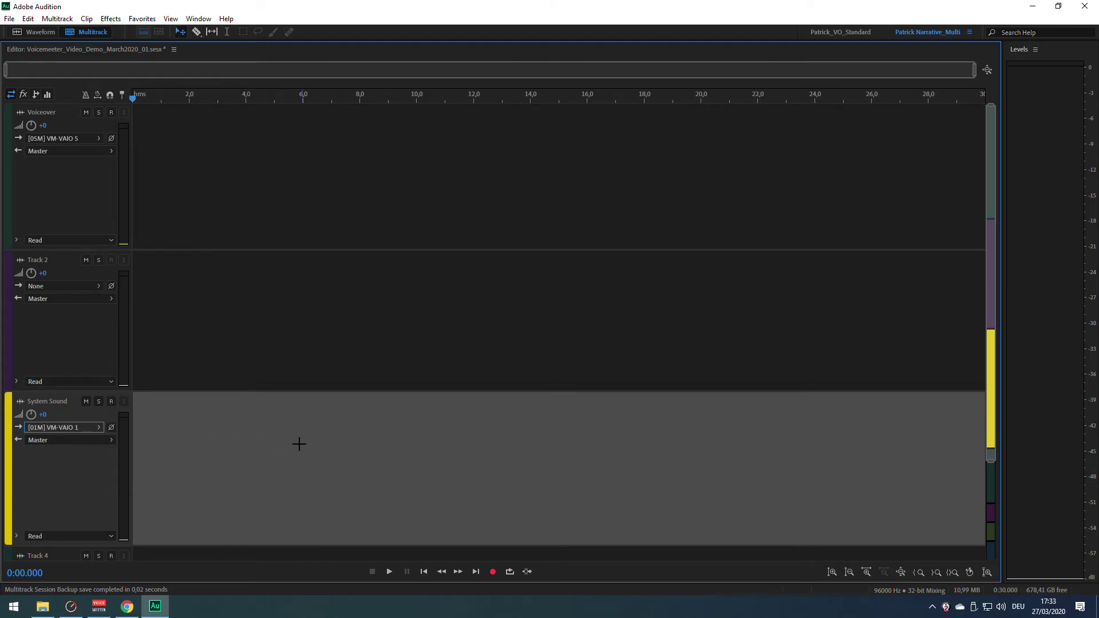
Step: Select the System Sound track and arm it for recording
click(75, 348)
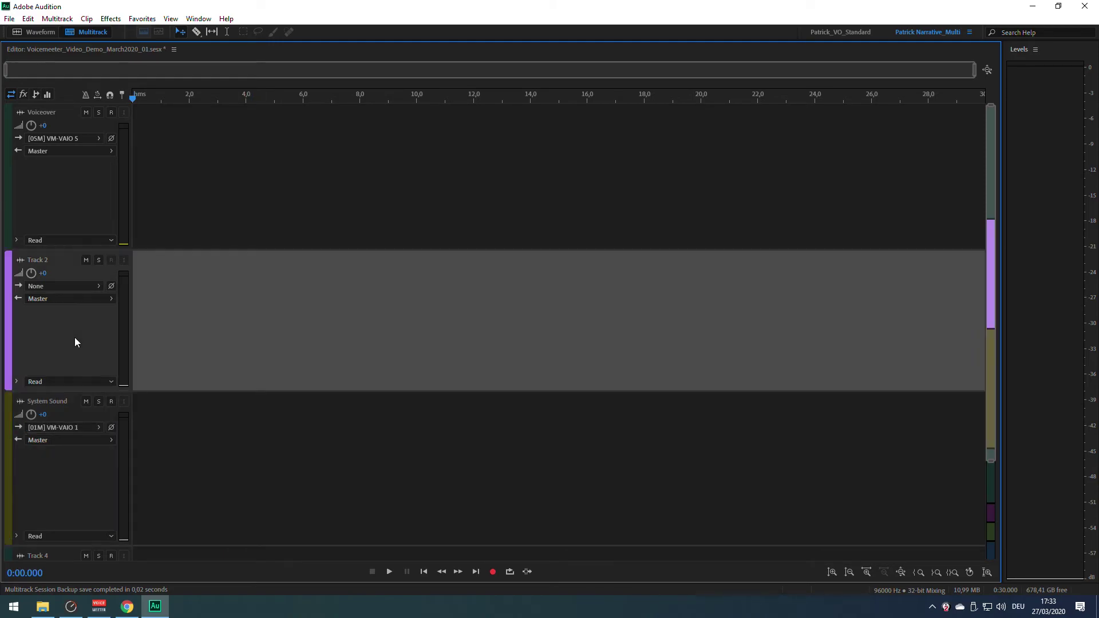
click(127, 605)
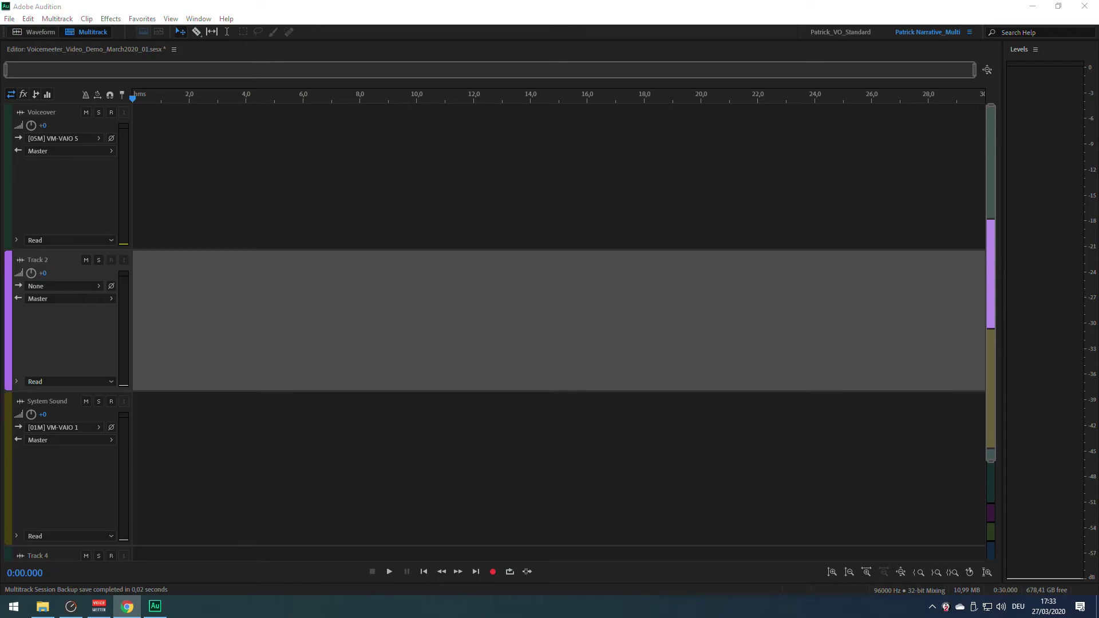
click(93, 488)
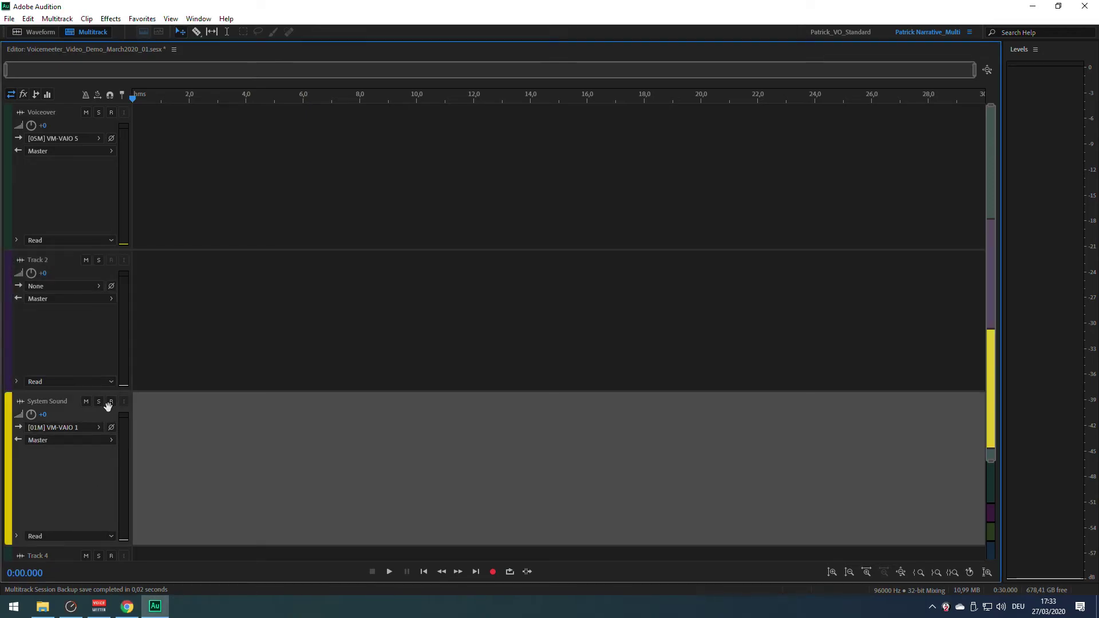
click(111, 402)
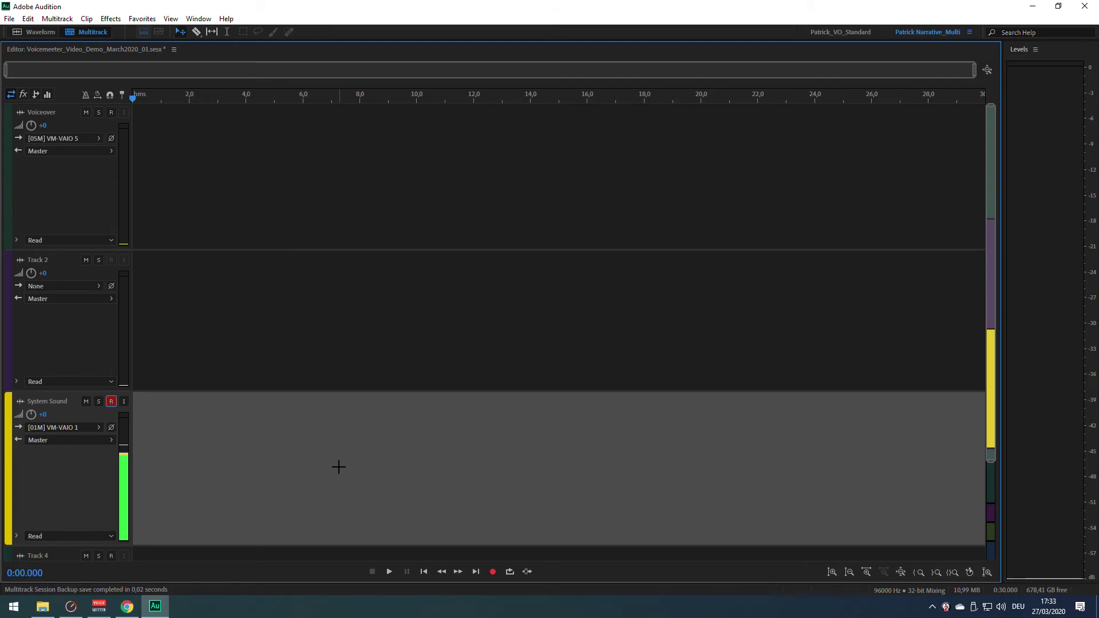
click(1058, 356)
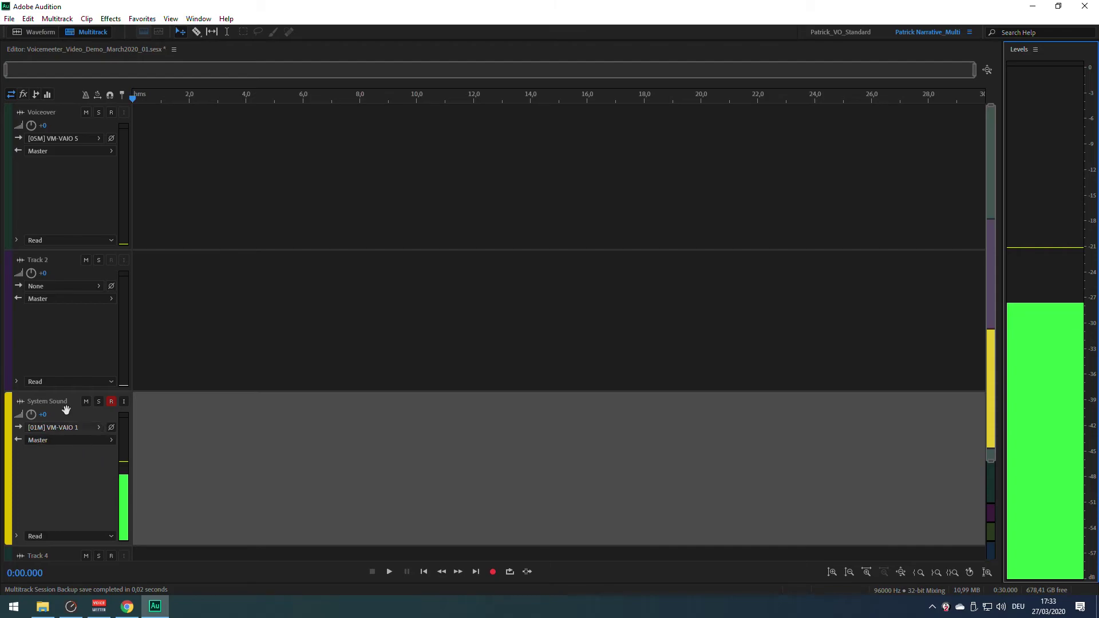
Step: Name Track 2 'Skype Incoming' and assign it the mono [02M] VM-VAIO 2 input
click(36, 257)
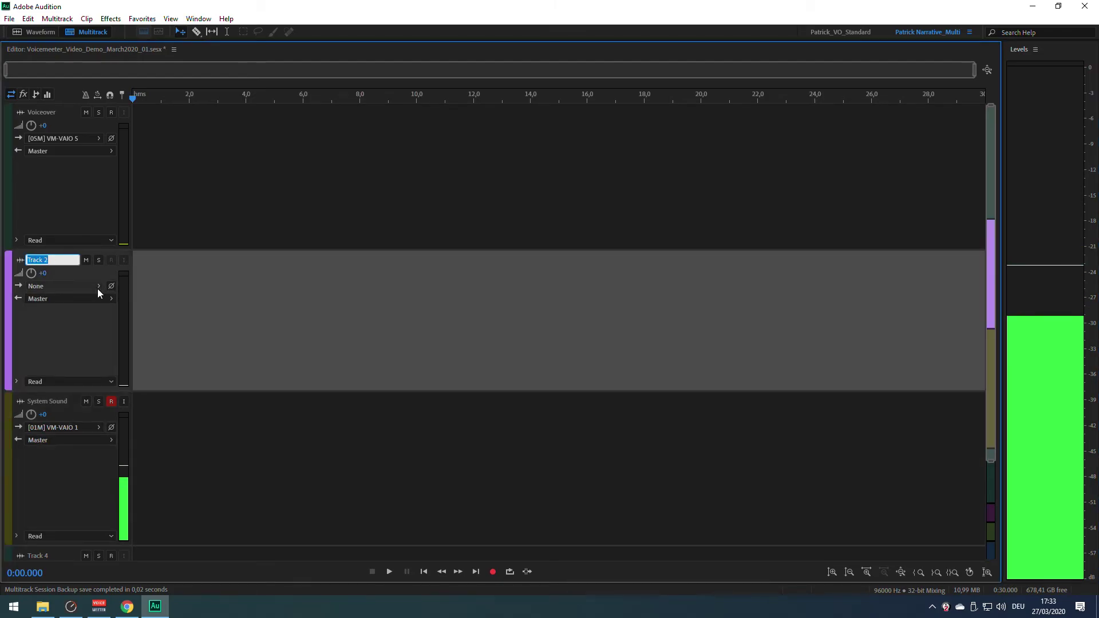
text(Skype )
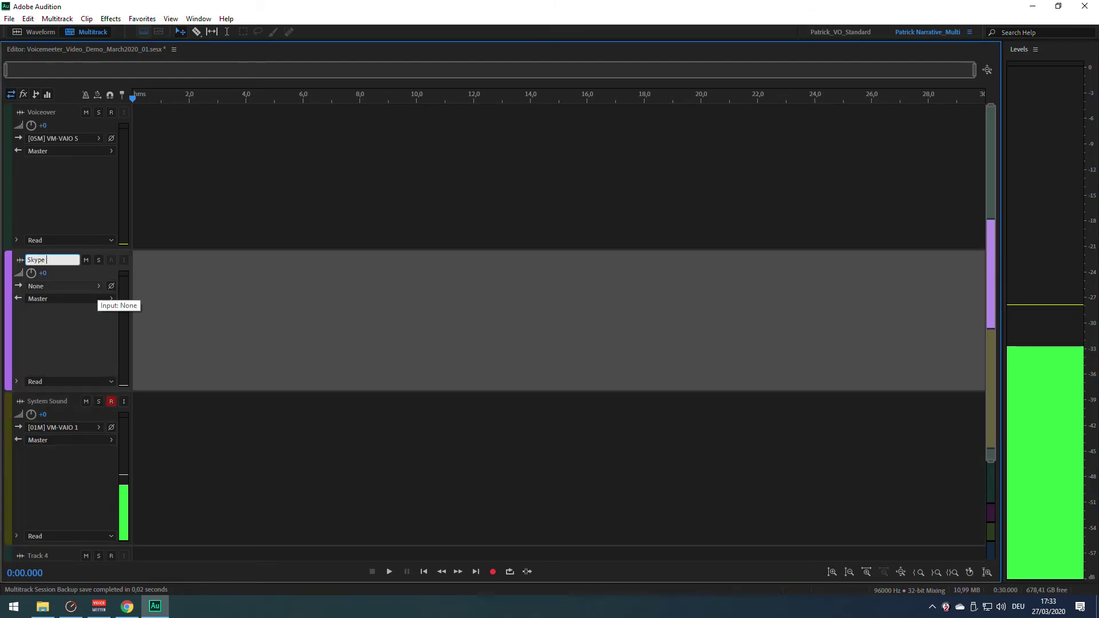
text(Incoming)
key(Return)
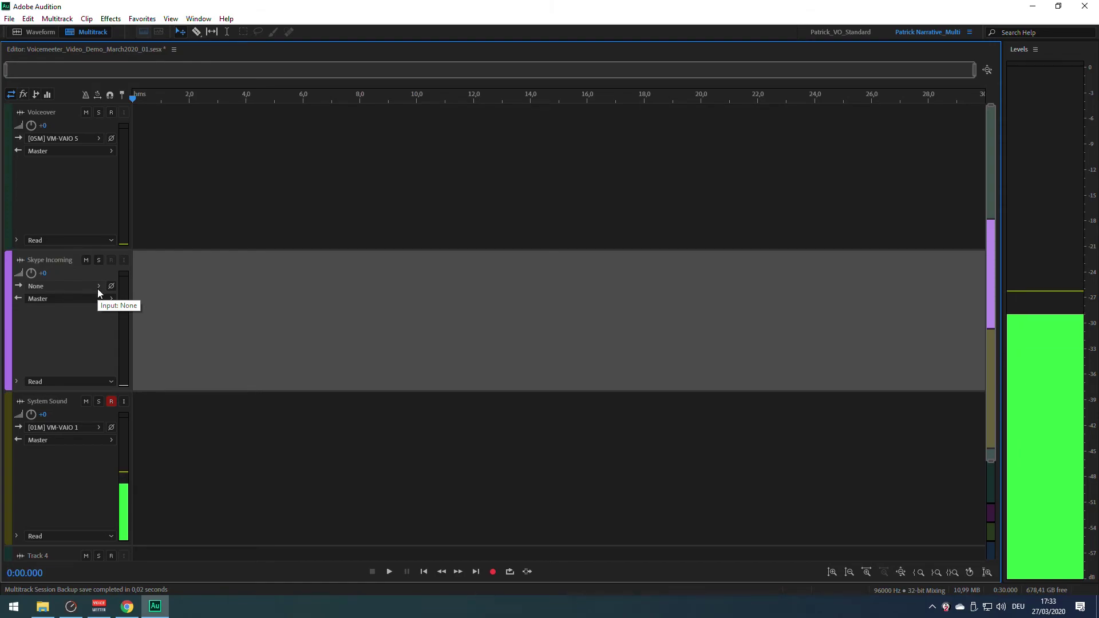
click(96, 286)
mouse_move(137, 305)
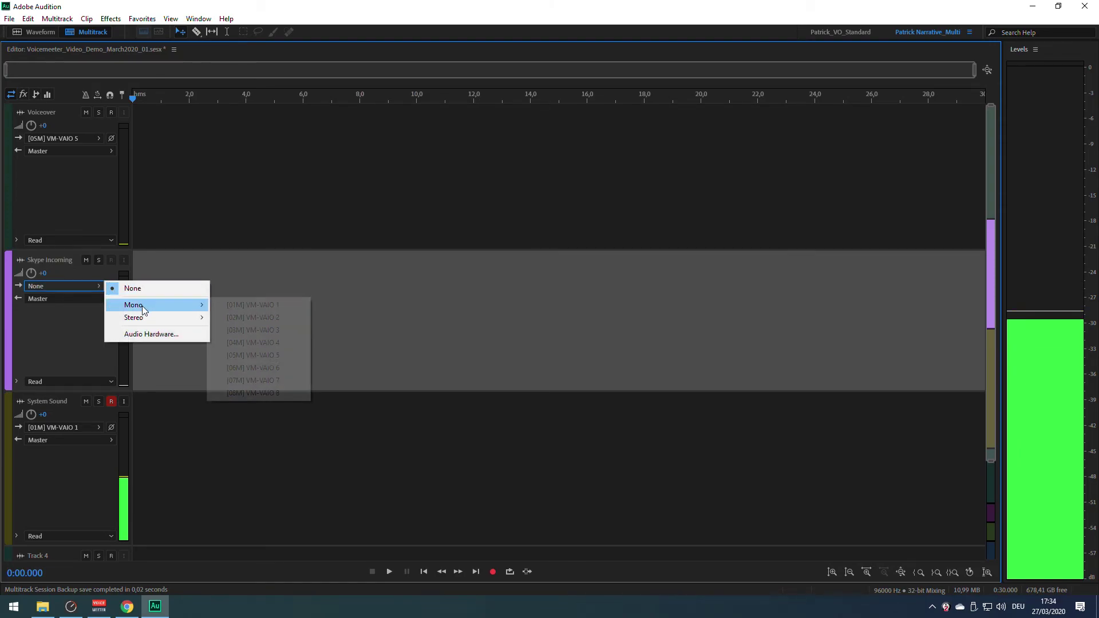
click(233, 318)
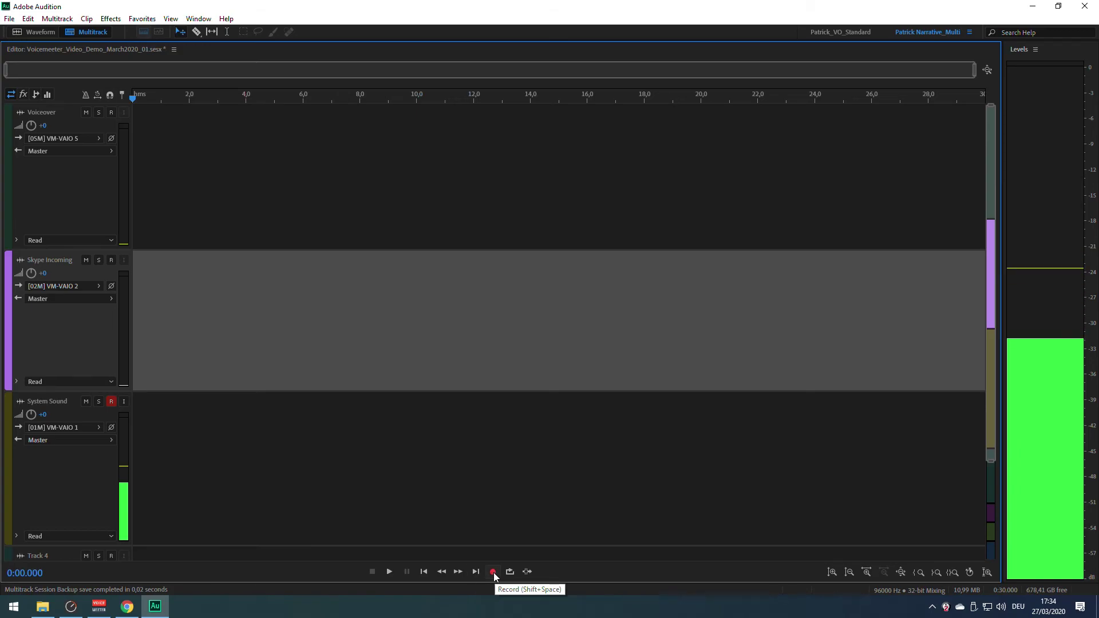
Step: Record a short System Sound_001 clip on the System Sound track, then return to the session start
click(112, 404)
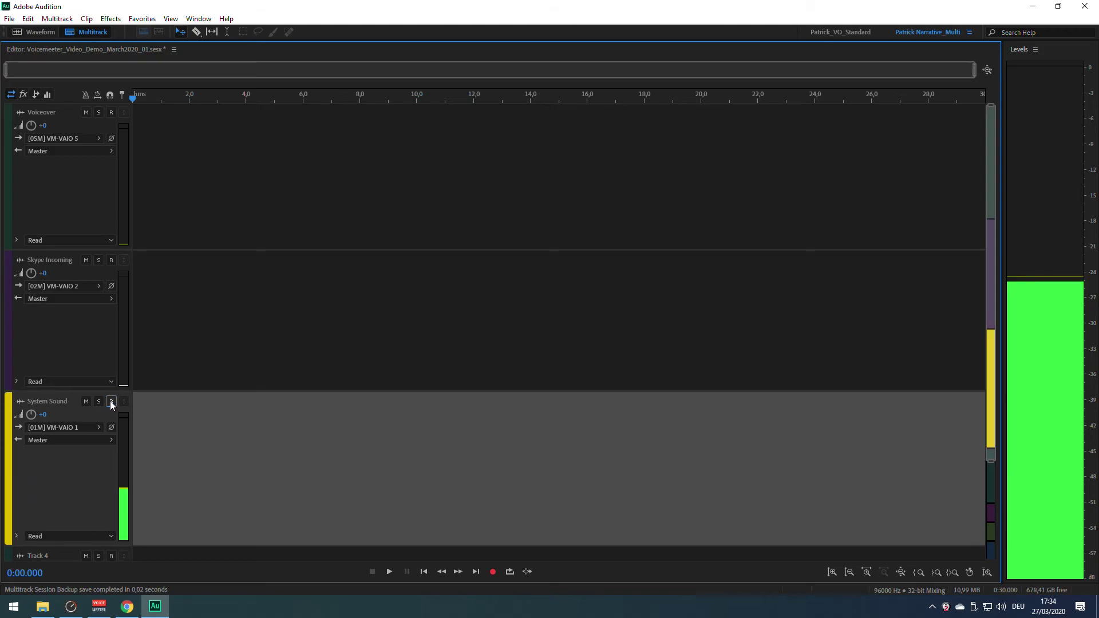
click(492, 571)
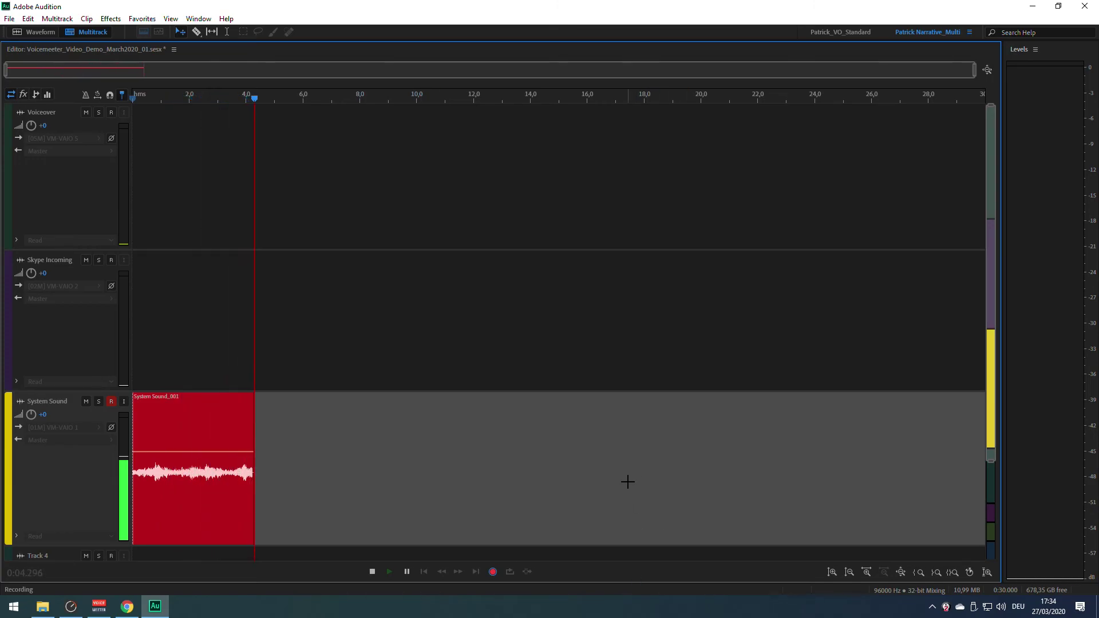
key(space)
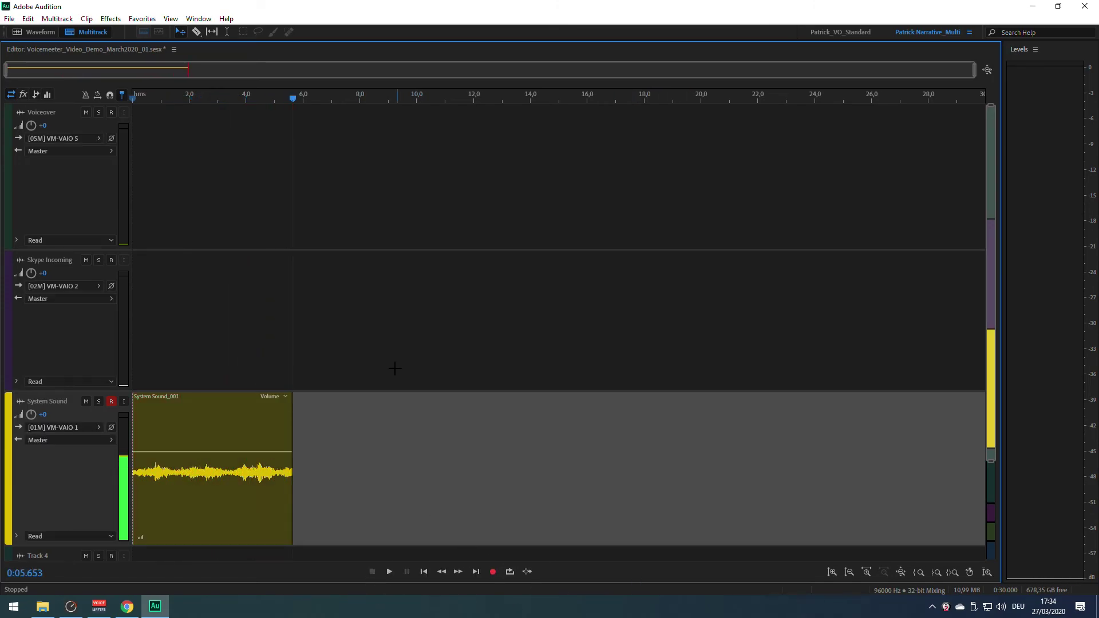
key(Home)
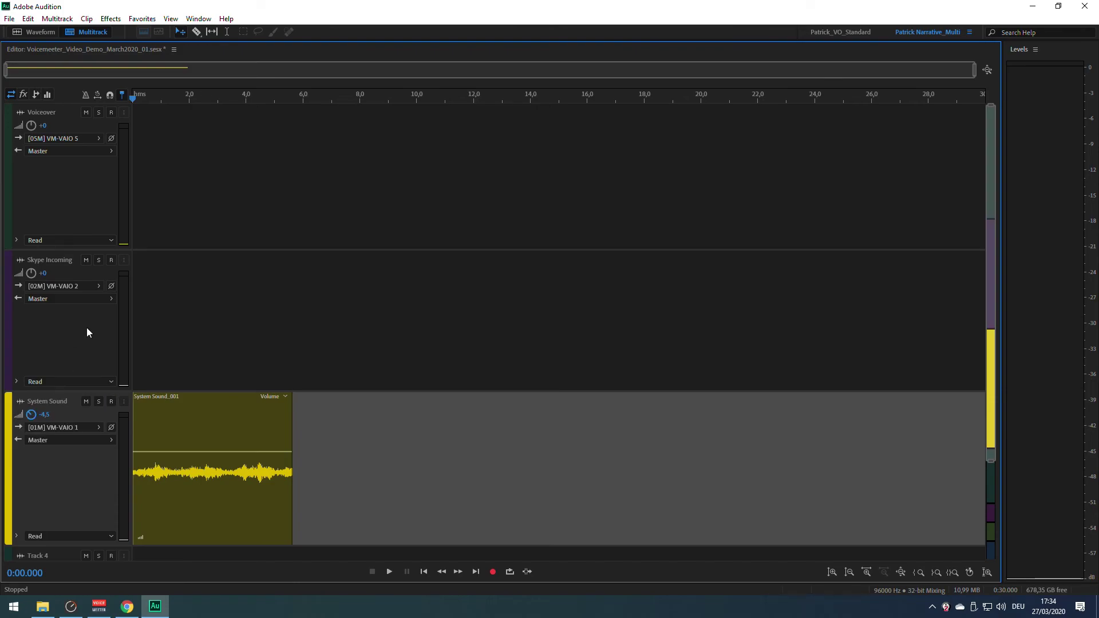
Step: Arm the Voiceover track and record an 8.3-second Voiceover_002_1 take
click(110, 113)
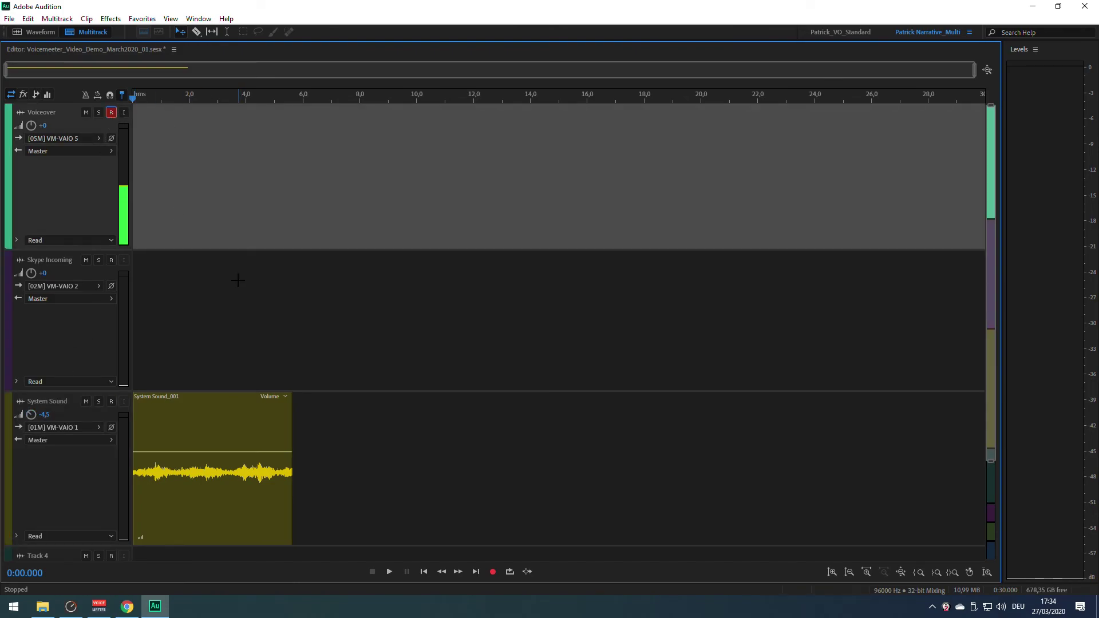
click(492, 572)
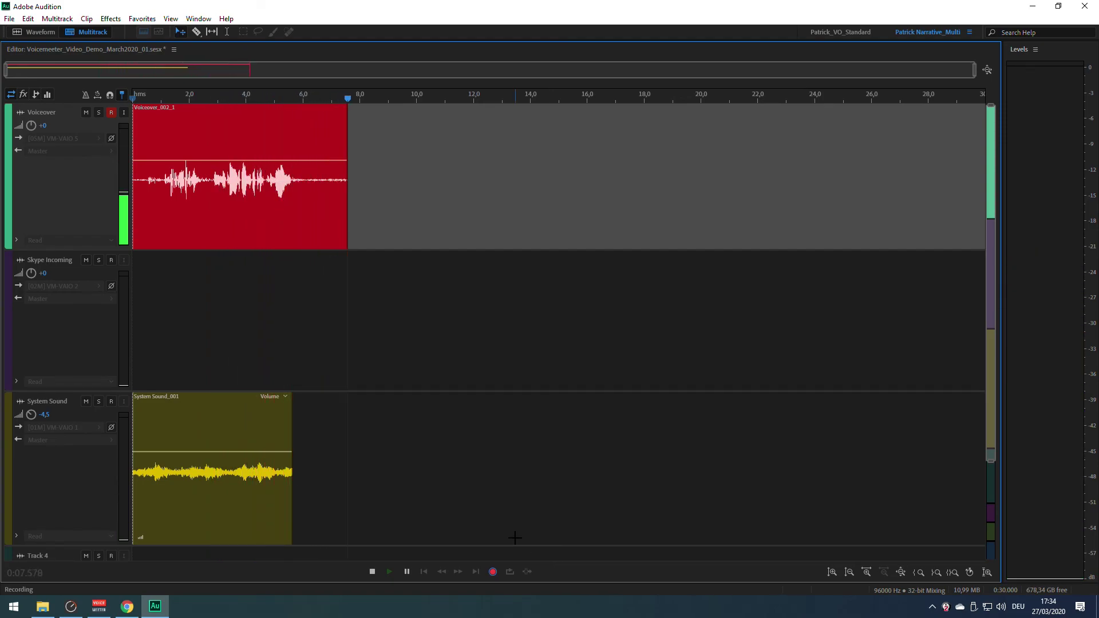
key(space)
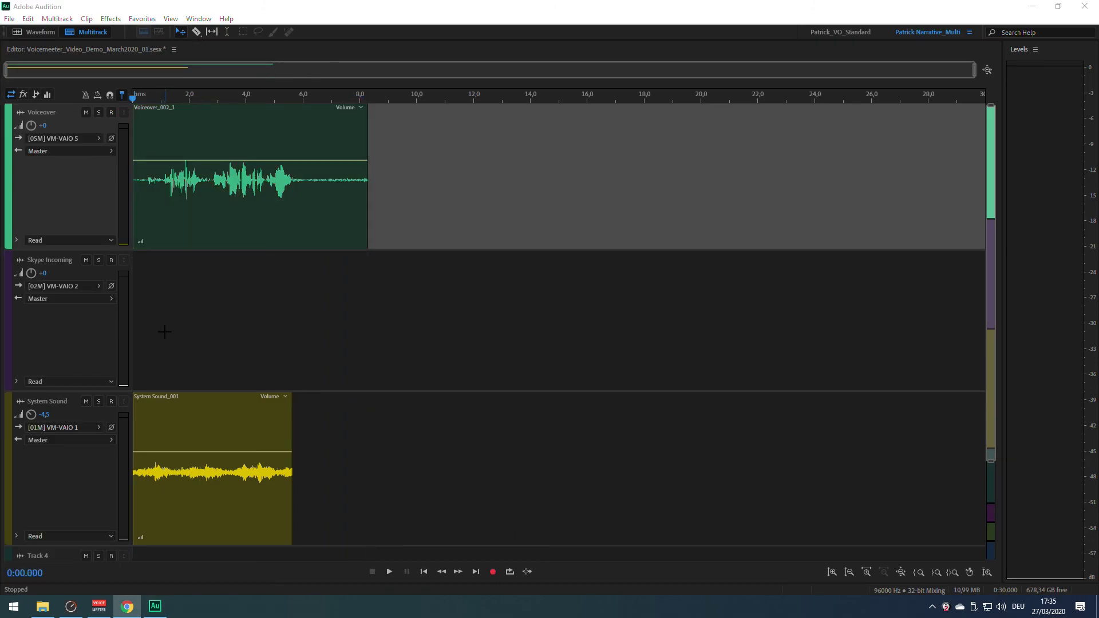
Step: Play back the recorded Voiceover and System Sound tracks together
click(164, 332)
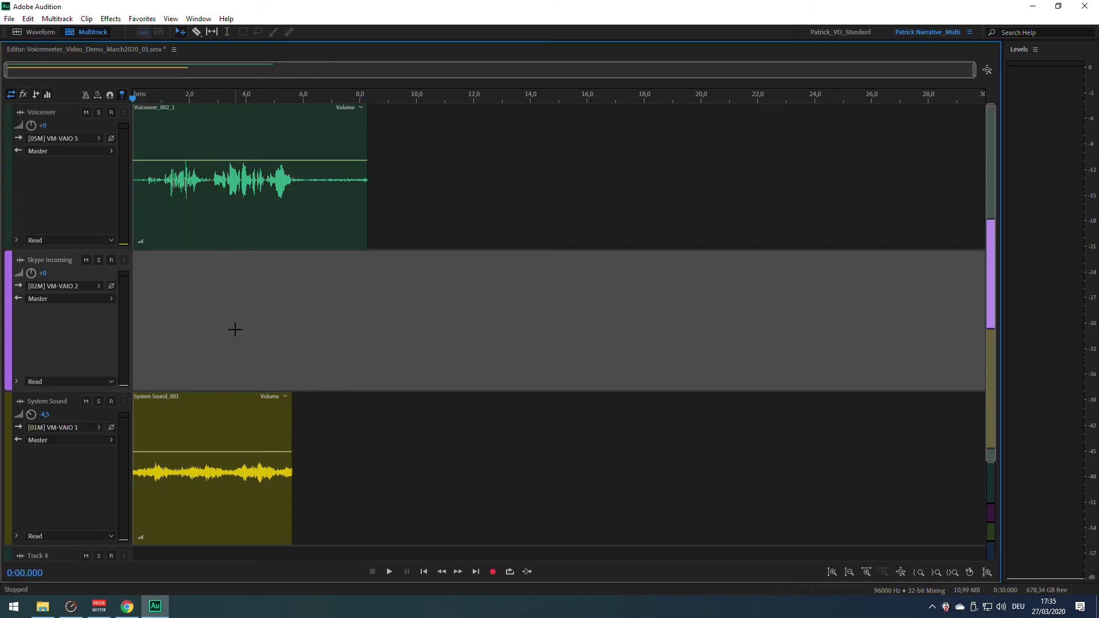
key(space)
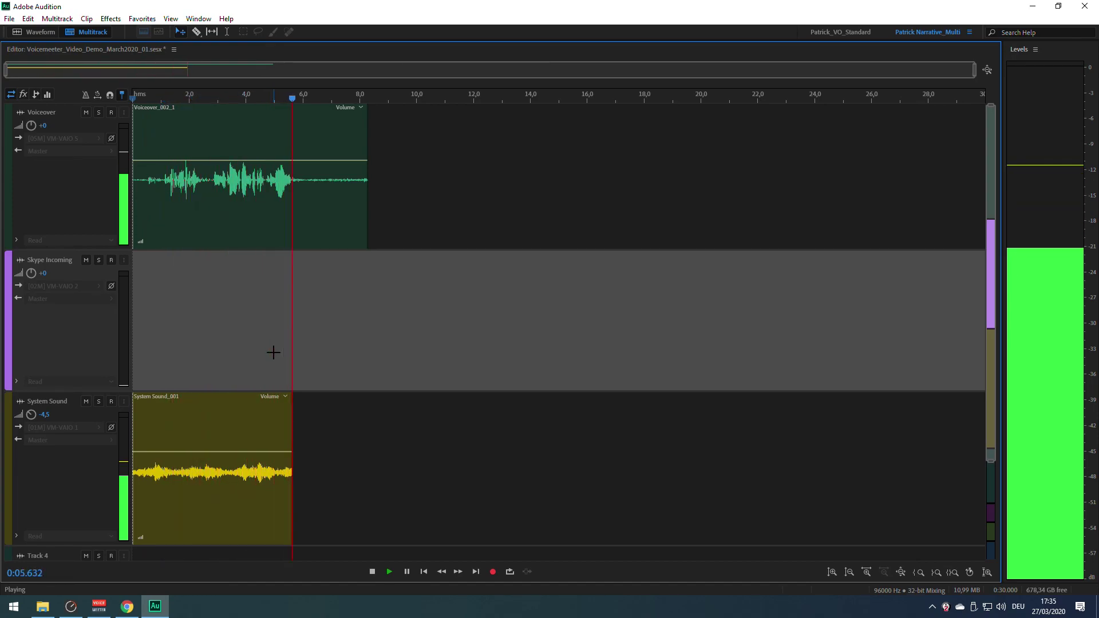
key(space)
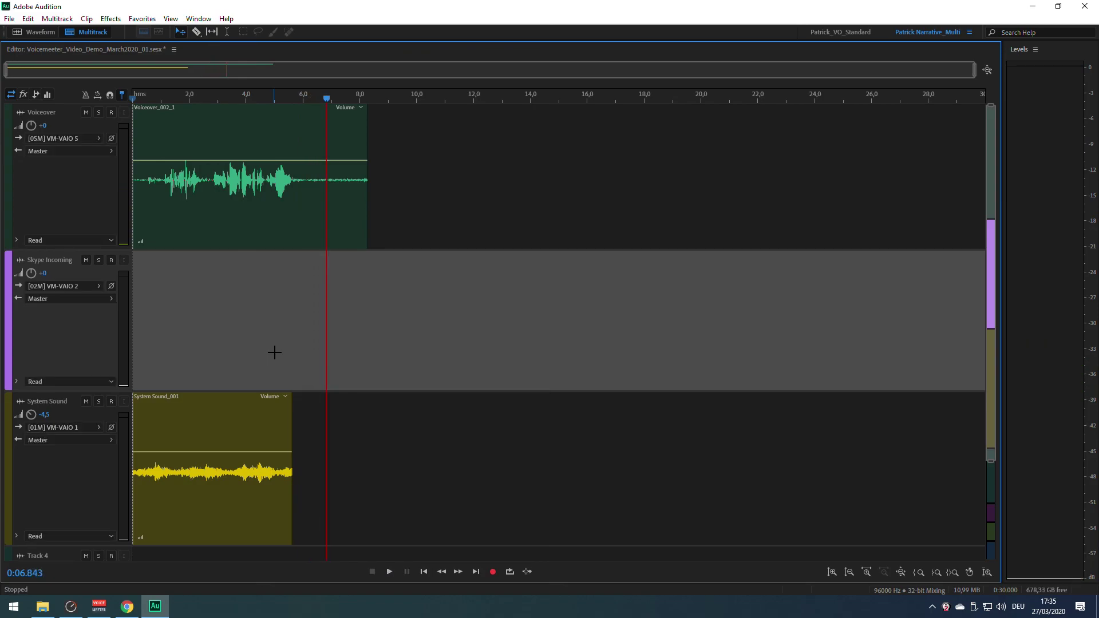
Step: Replay the session from the start with Voiceover muted, then unmute it and return to Voicemeeter
click(86, 113)
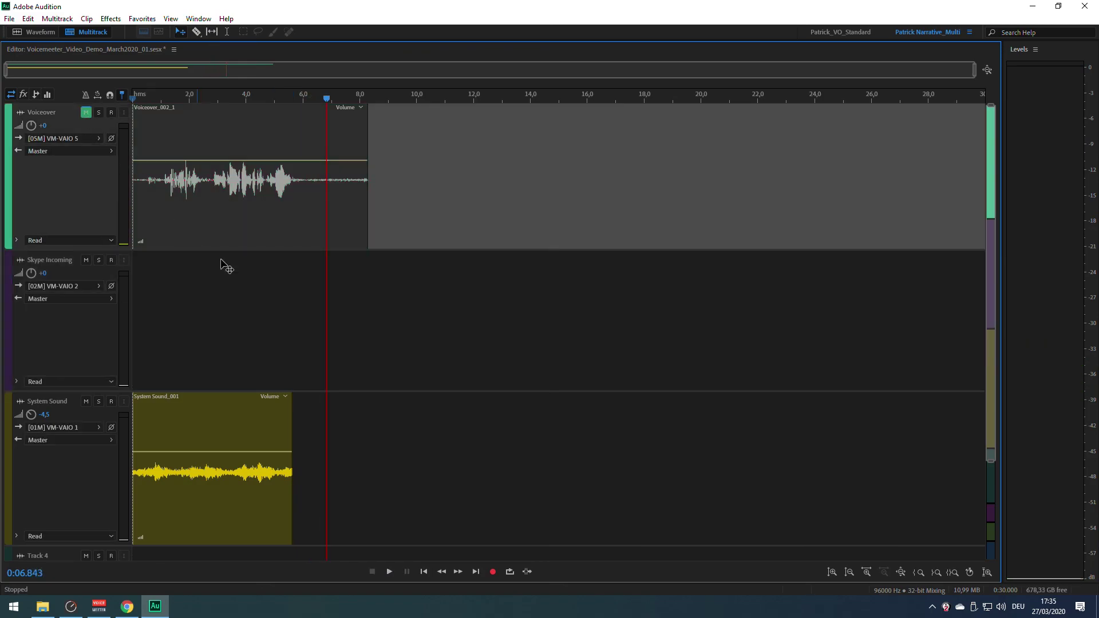
key(Home)
key(space)
key(space)
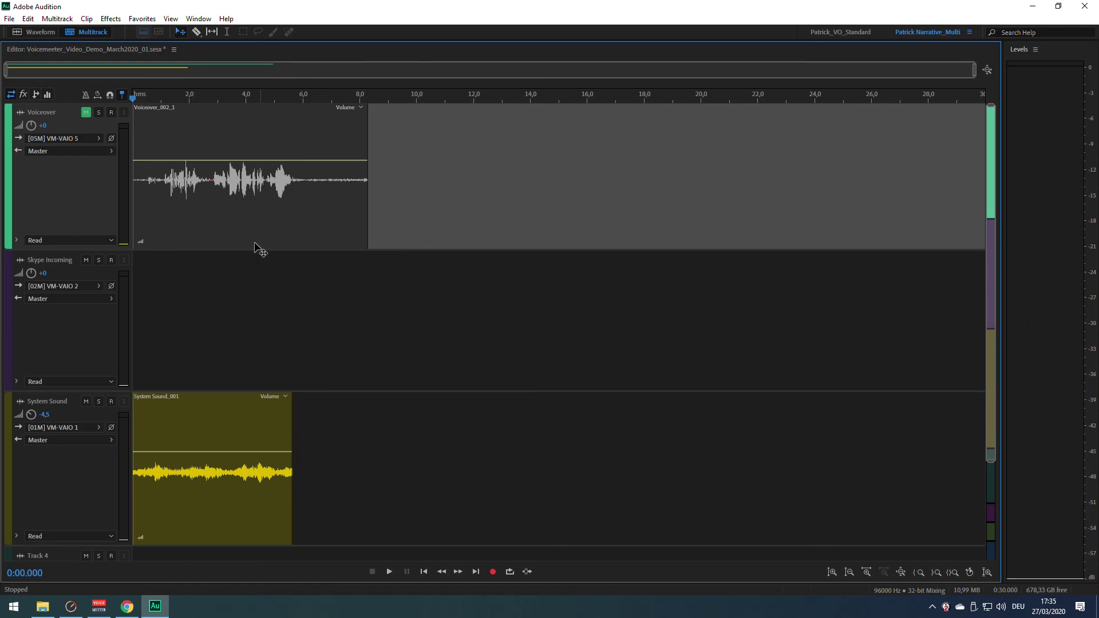
key(space)
key(space)
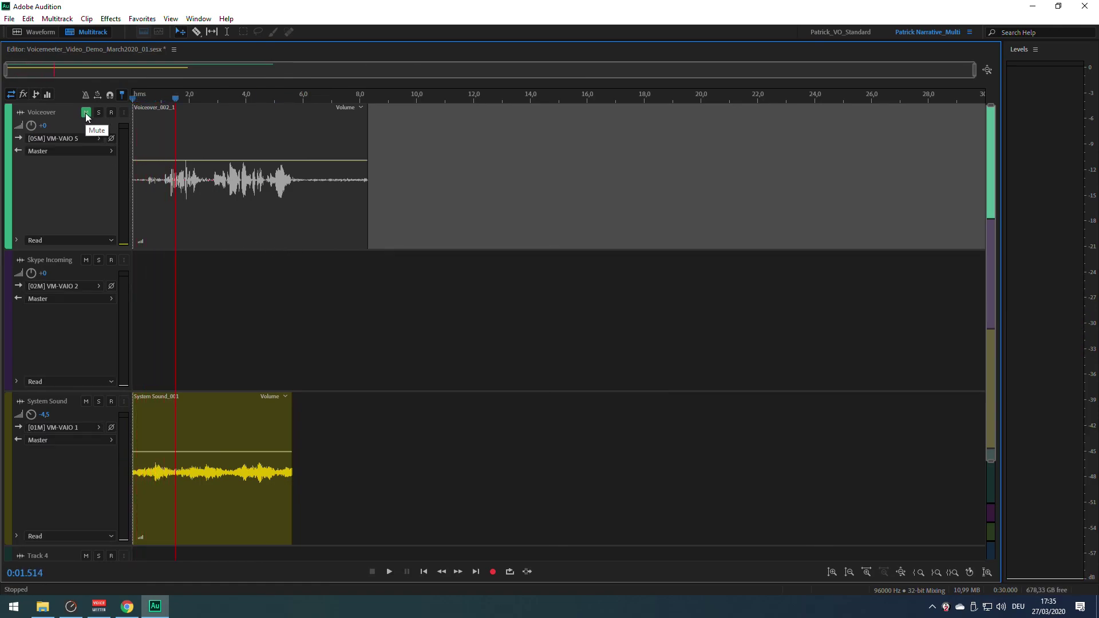
click(86, 113)
click(515, 321)
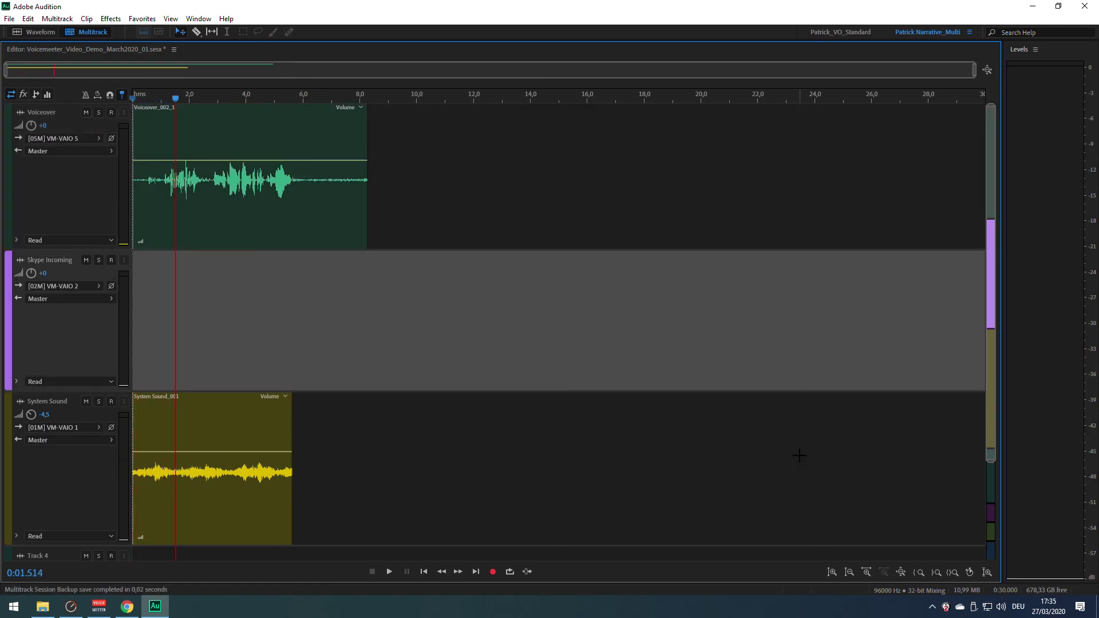
click(99, 608)
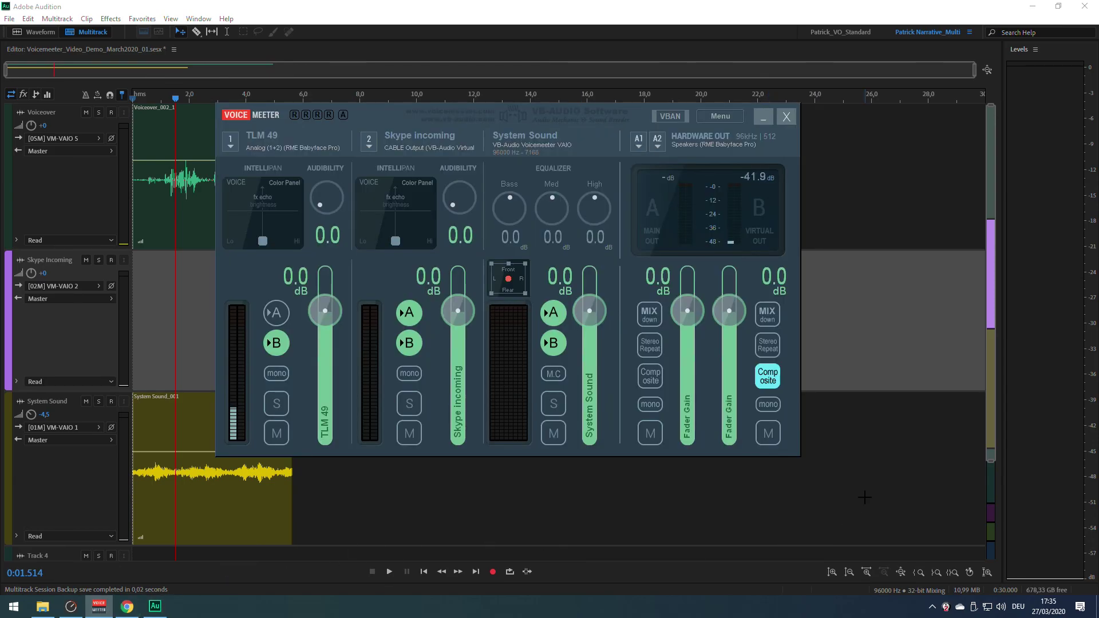